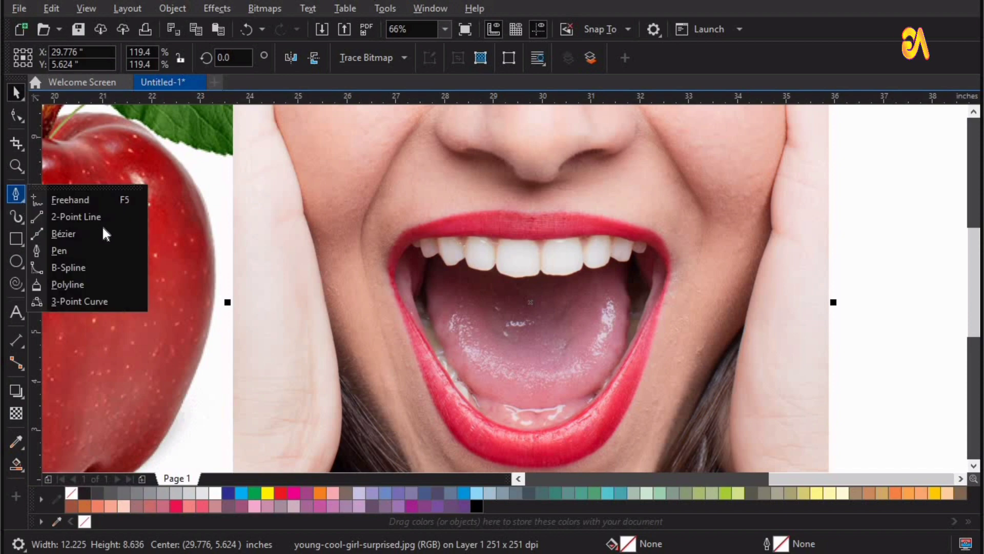
- Trace a closed curve around the outer edge of the woman's lips with the Pen tool
click(75, 250)
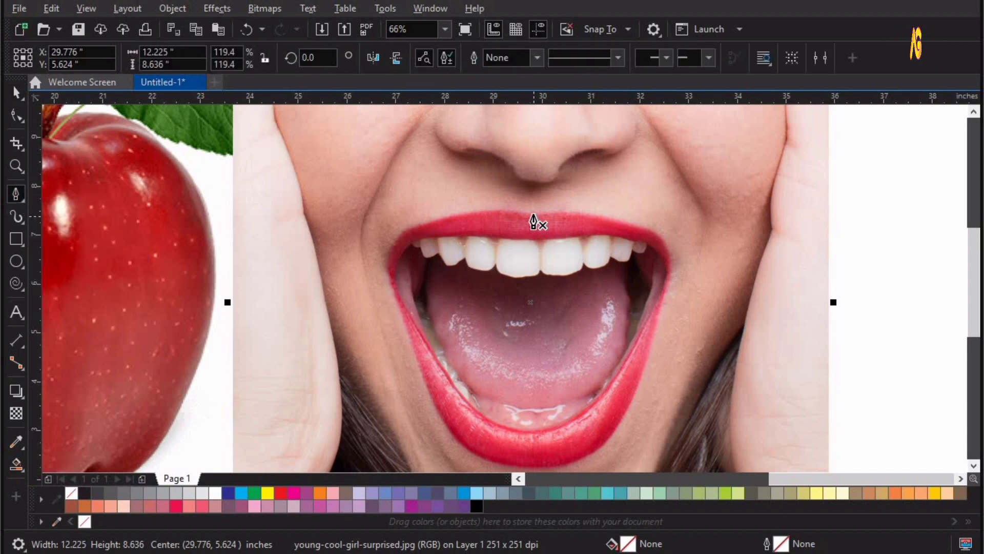
click(532, 213)
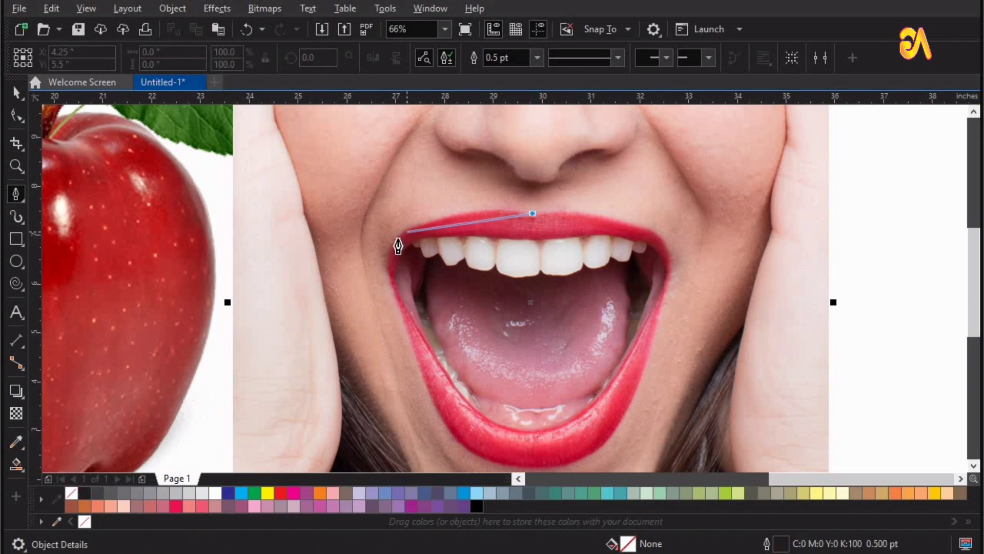
drag(388, 262, 375, 333)
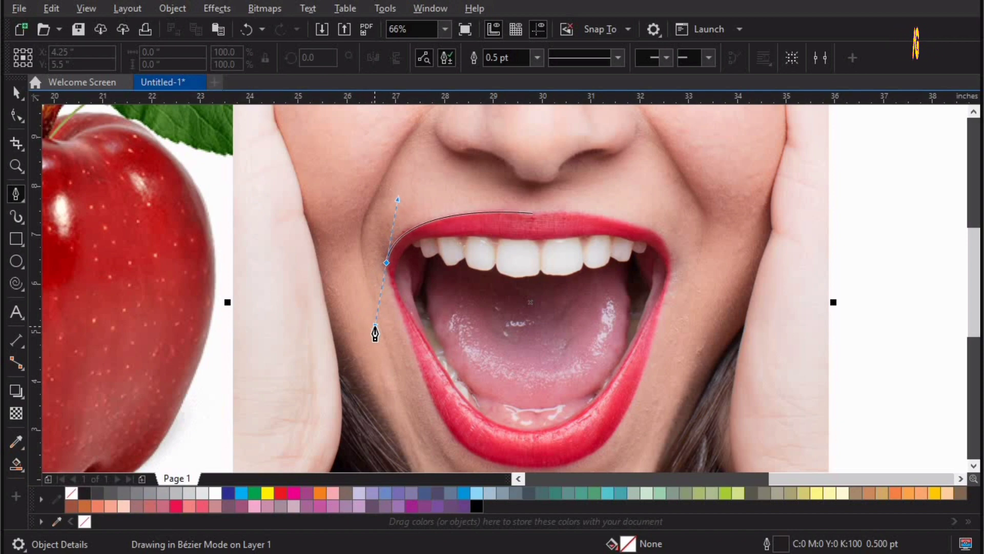
double_click(390, 263)
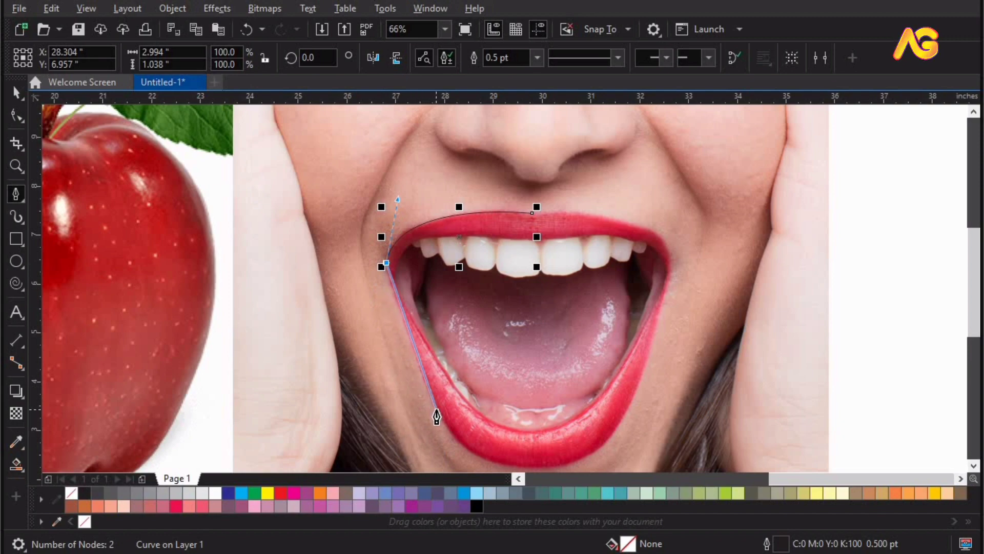
drag(437, 410, 465, 461)
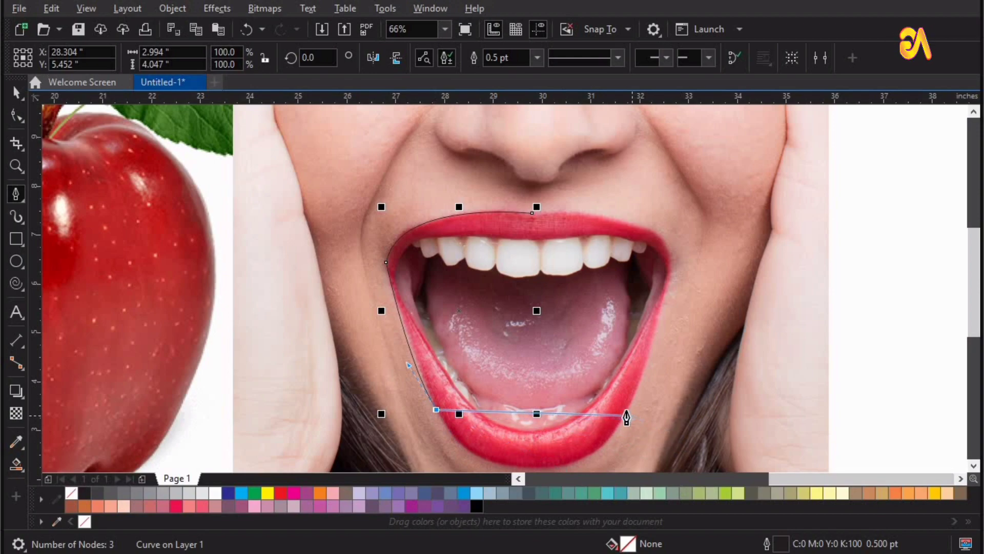
drag(626, 410, 718, 288)
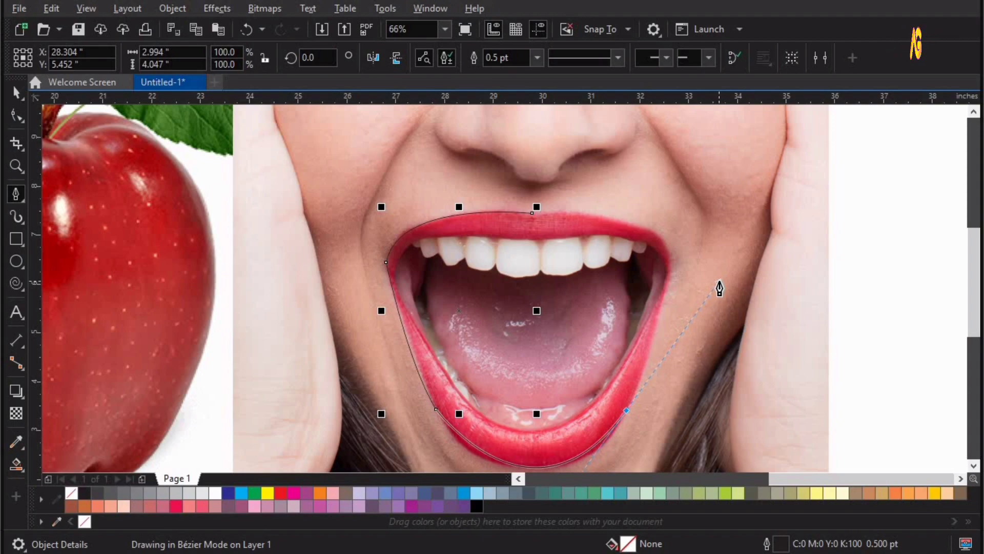
drag(720, 289, 719, 282)
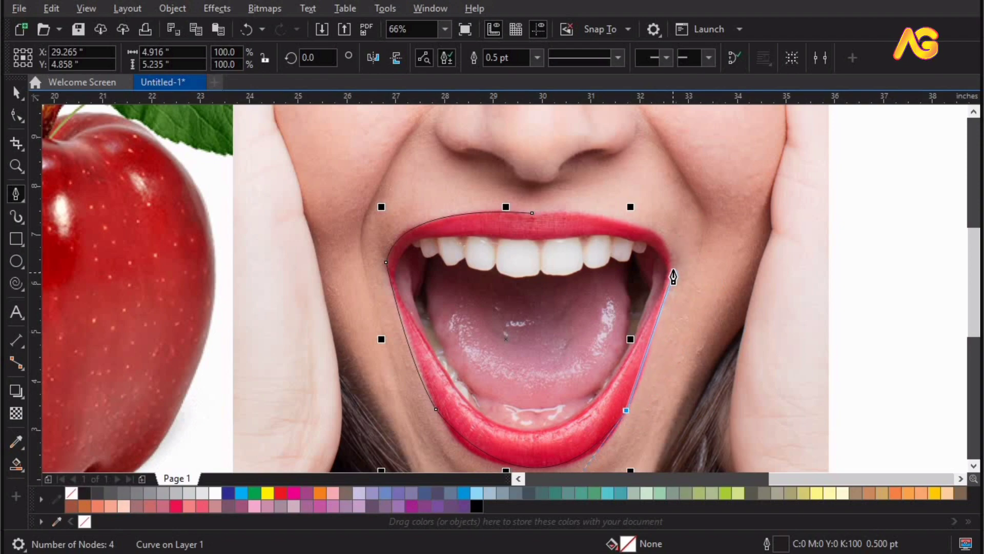
mouse_move(673, 269)
mouse_down()
mouse_move(678, 253)
mouse_move(672, 272)
mouse_up()
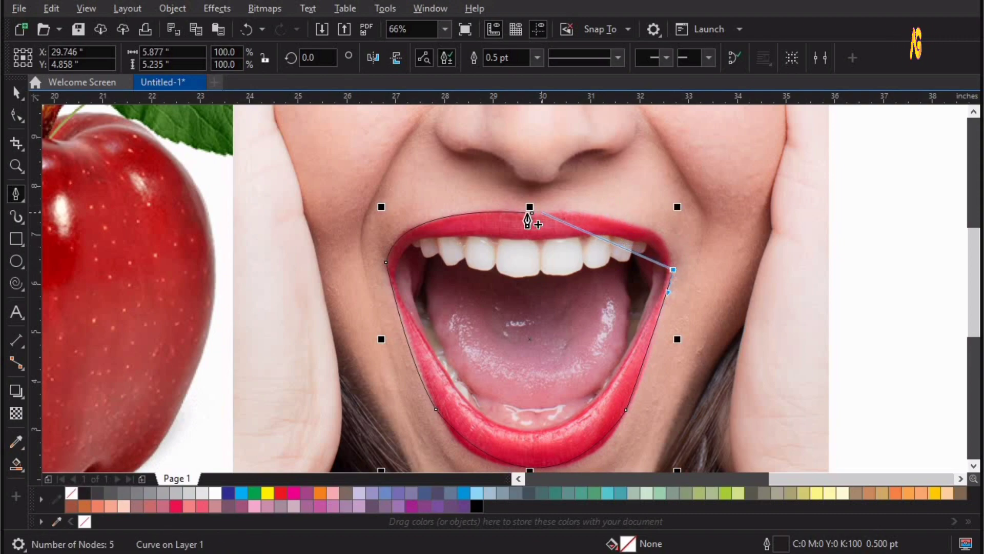
drag(530, 219, 689, 215)
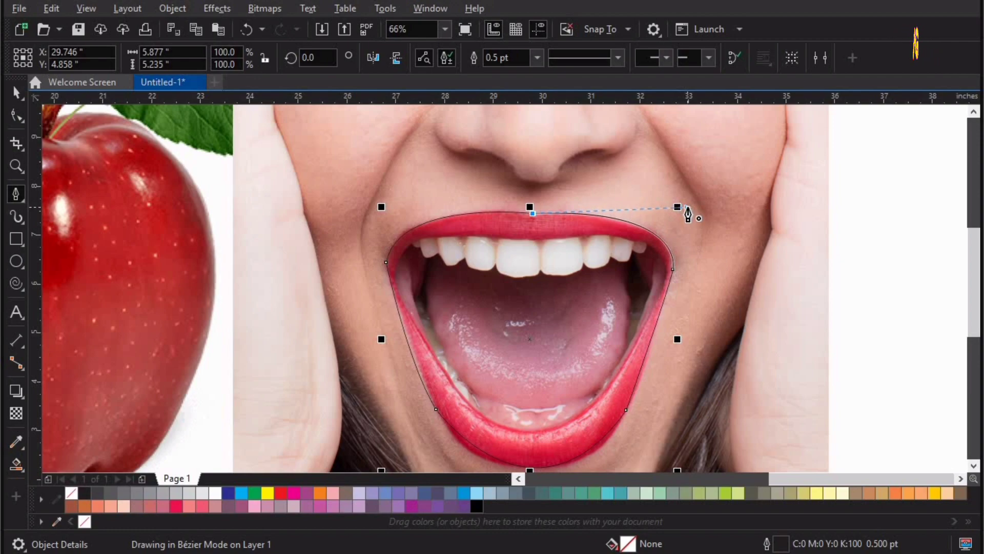
drag(688, 215, 688, 214)
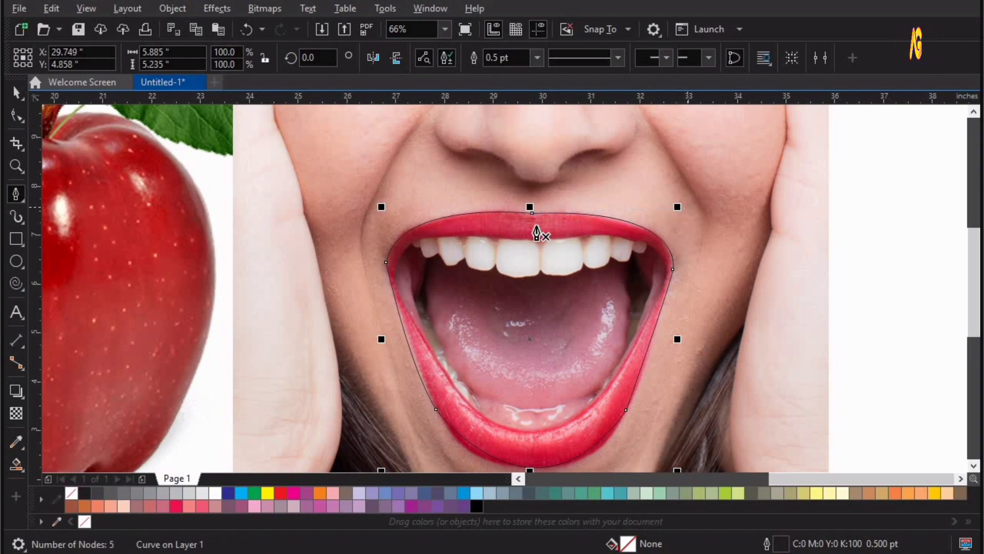
click(20, 94)
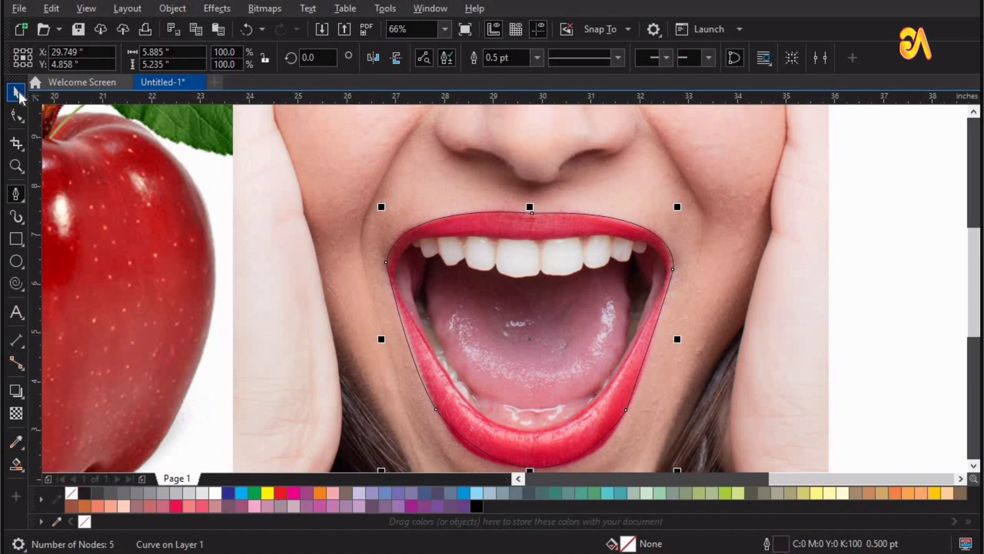
- Place a duplicate of the face photo in the empty area to the right of the original
scroll(370, 268, down, 2)
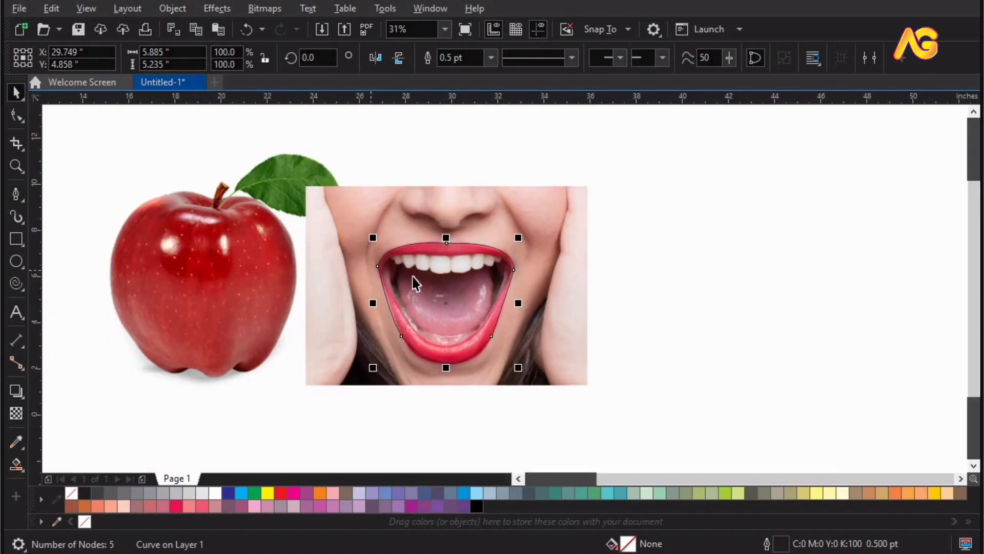
key(F2)
drag(253, 200, 669, 415)
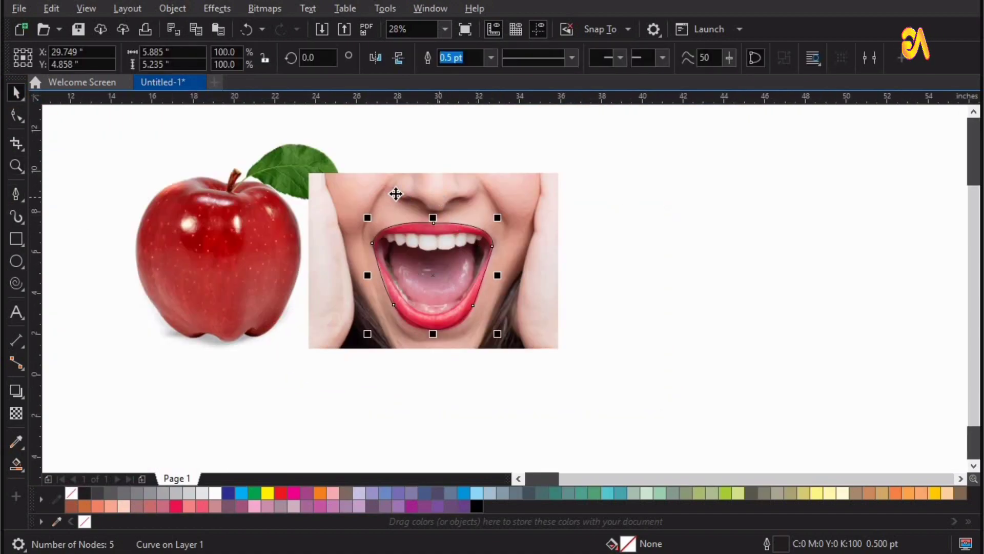
drag(394, 194, 716, 214)
right_click(716, 214)
key(F2)
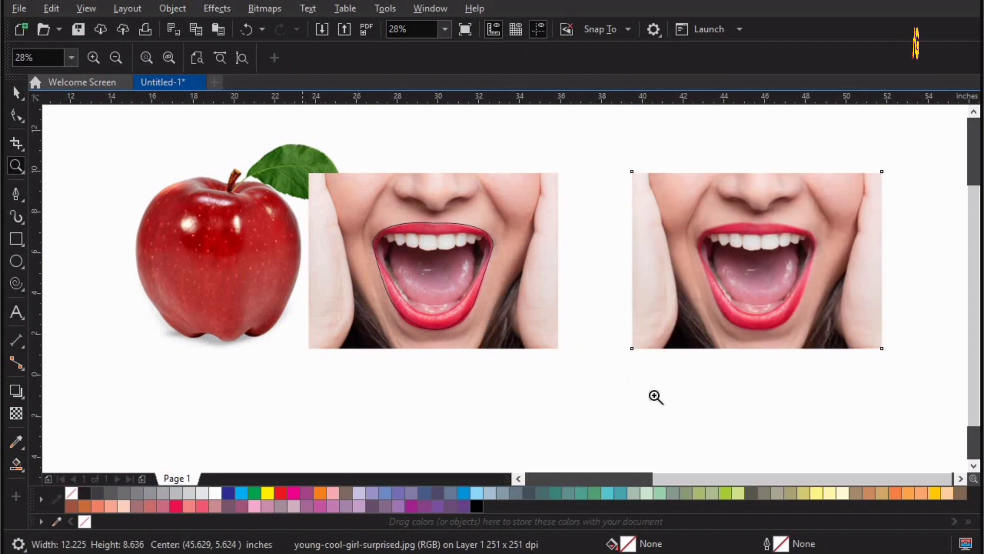
- Fill the traced lip outline on the original photo with 90% black
scroll(436, 256, up, 1)
key(space)
click(422, 228)
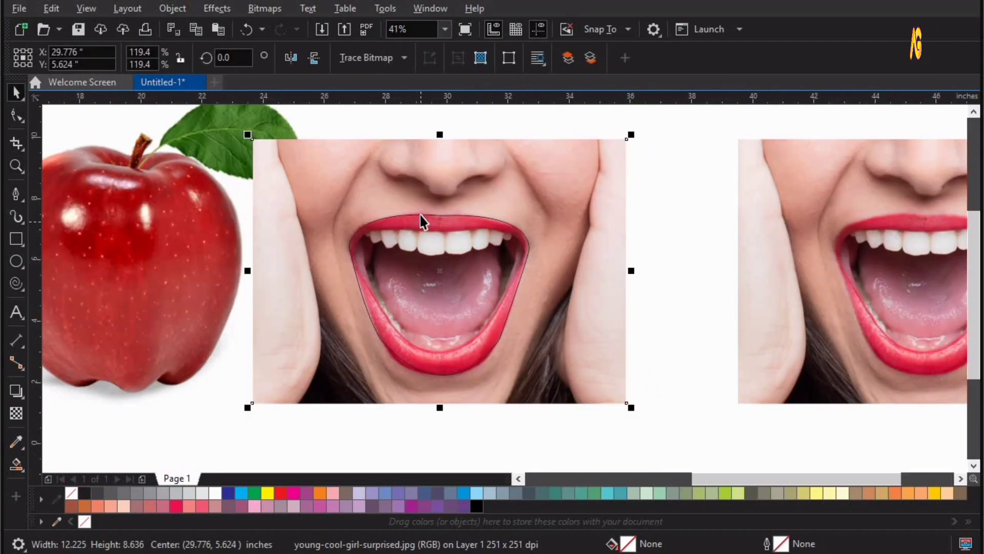
click(421, 215)
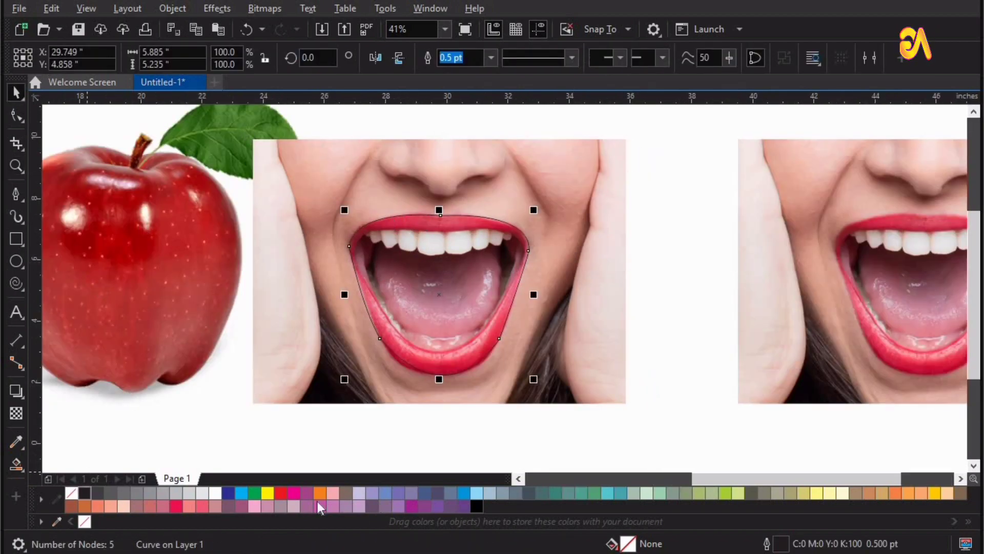
click(97, 494)
- PowerClip the original face photo inside the filled mouth shape
click(665, 264)
click(606, 288)
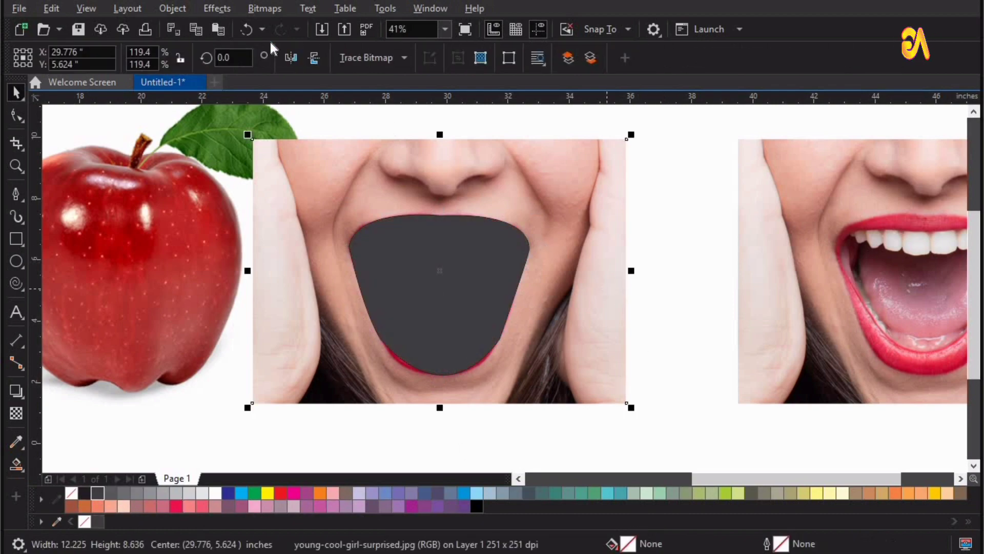
click(172, 8)
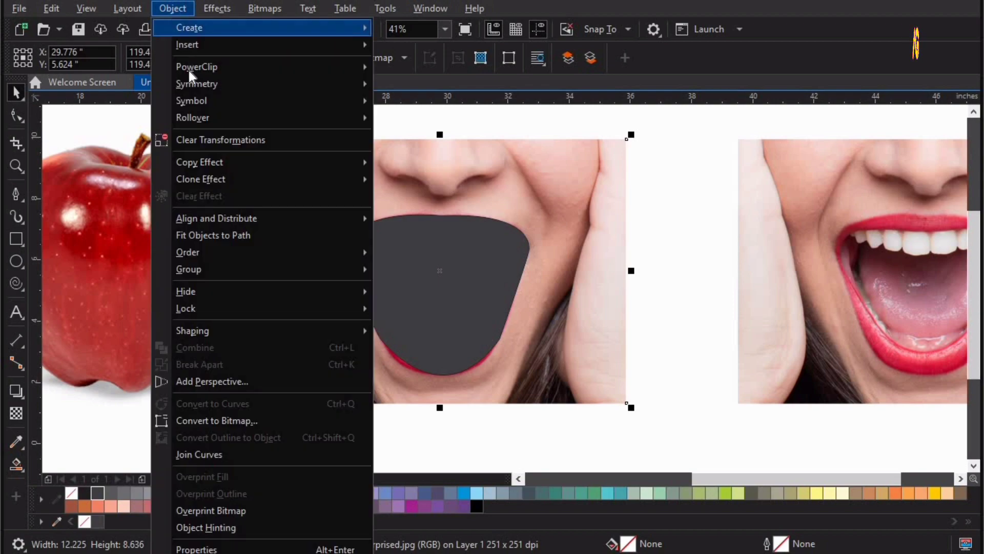
mouse_move(194, 67)
click(405, 69)
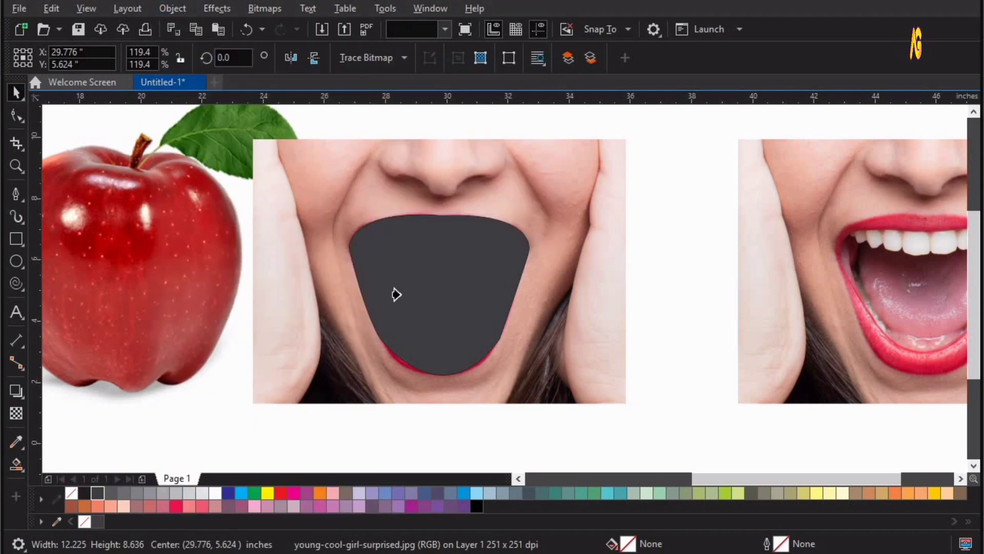
click(420, 313)
- Duplicate the clipped mouth and place the copy above and to the right of the original cutout
key(z)
drag(303, 192, 615, 411)
key(space)
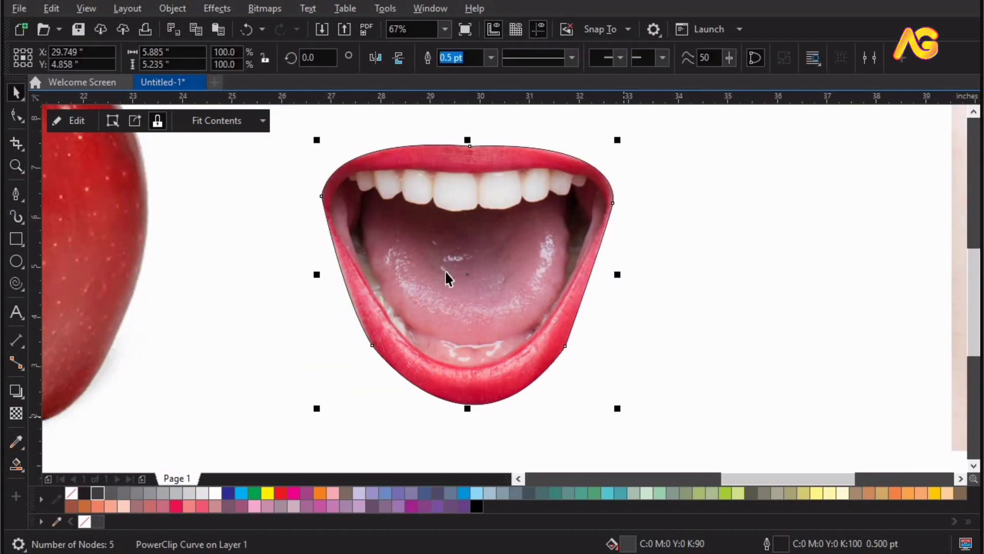
key(F4)
drag(441, 272, 600, 177)
right_click(600, 178)
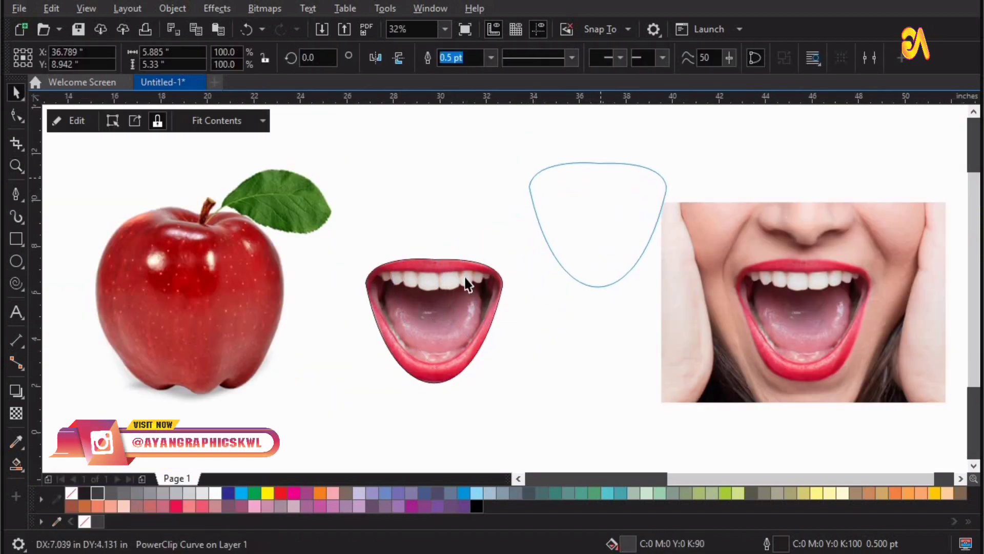
- Remove the outline from the original mouth cutout between the apple and the copies
click(378, 272)
key(F2)
drag(298, 218, 608, 408)
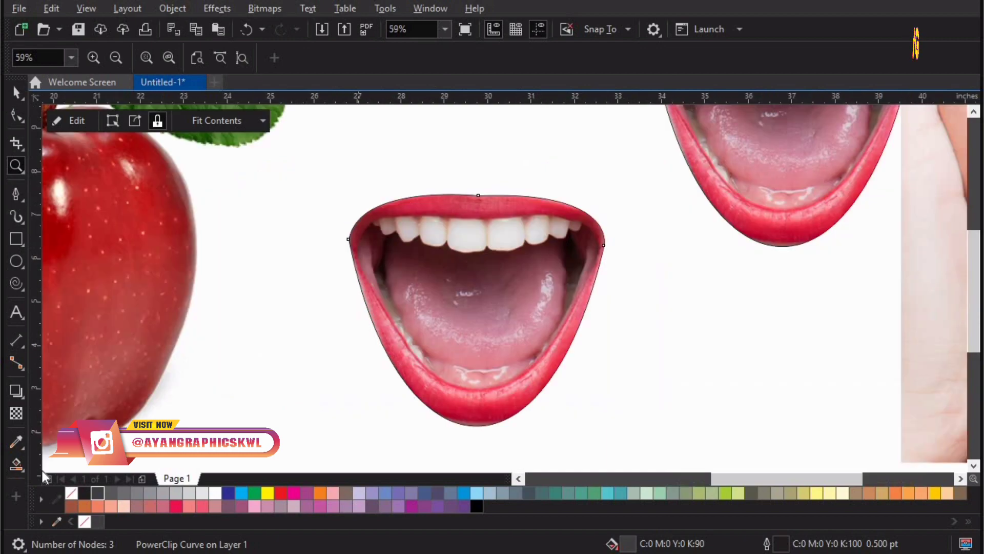
click(42, 499)
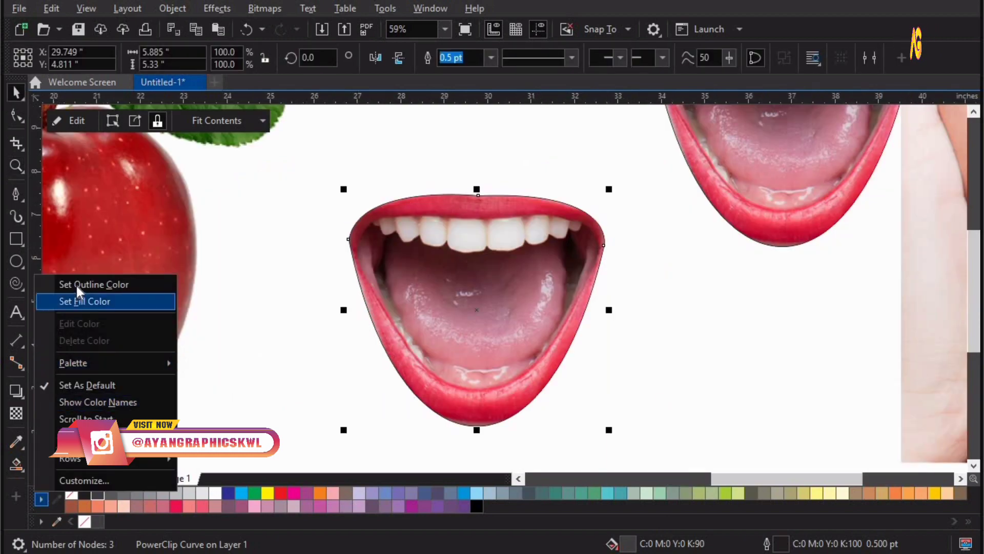
click(67, 283)
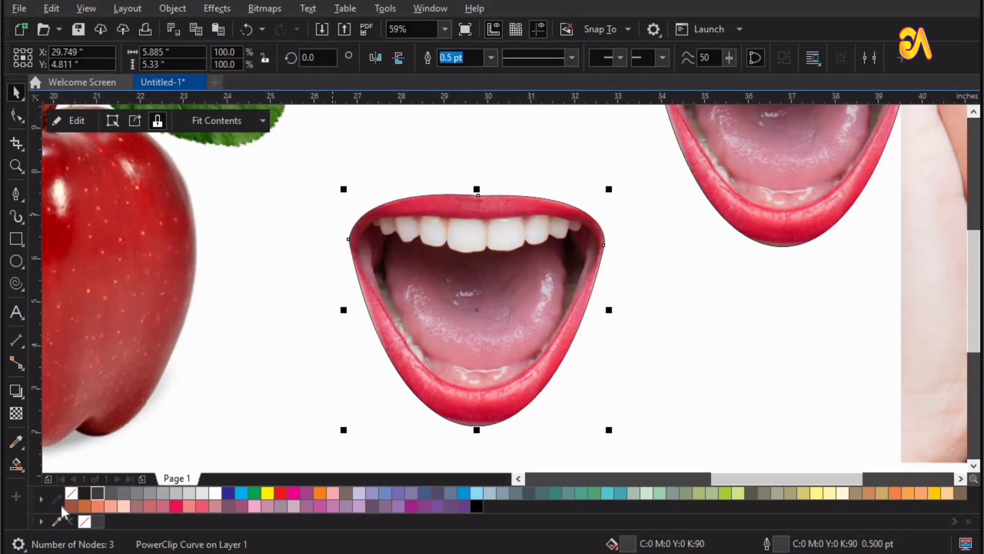
click(93, 306)
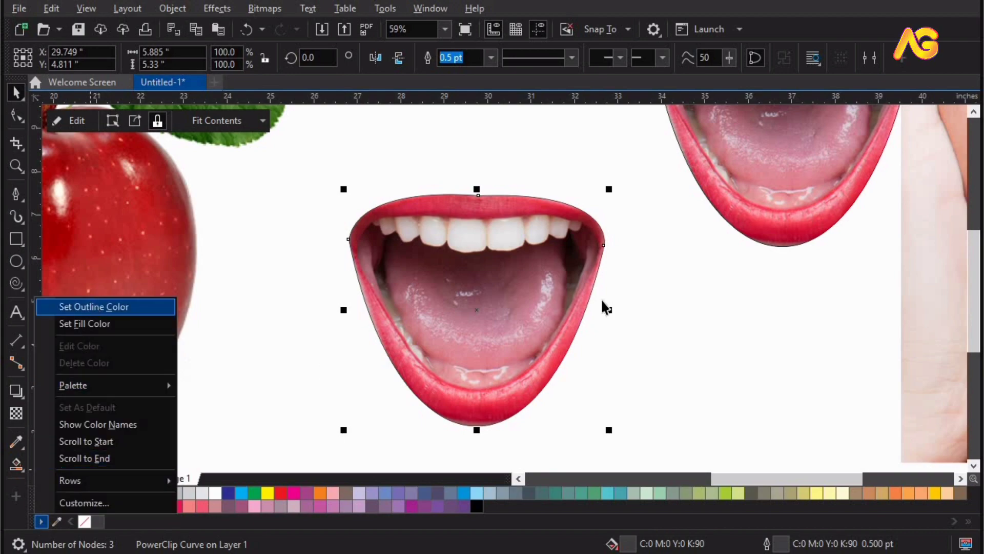
click(472, 169)
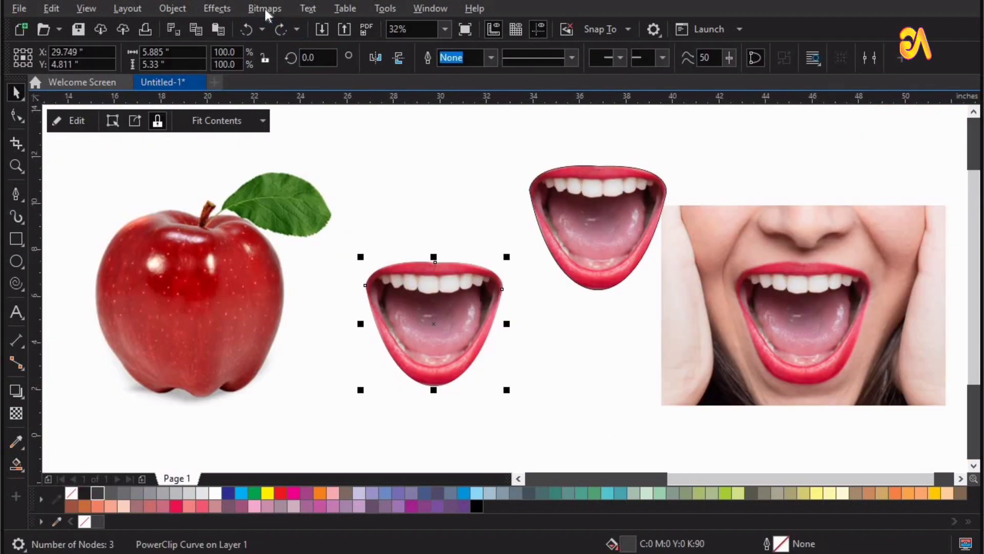
- Convert the outline-free mouth to a 500 dpi CMYK bitmap with anti-aliasing and a transparent background
click(263, 7)
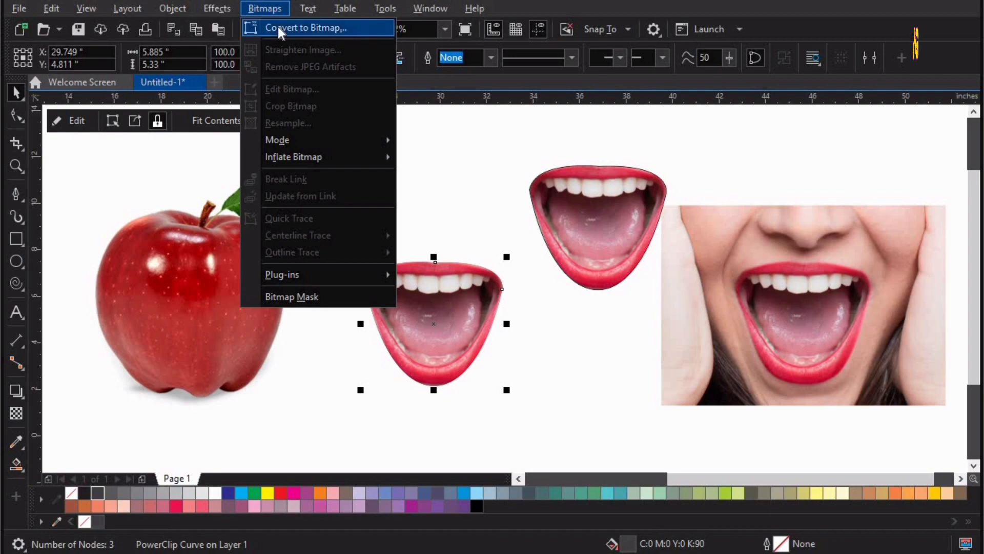
click(278, 27)
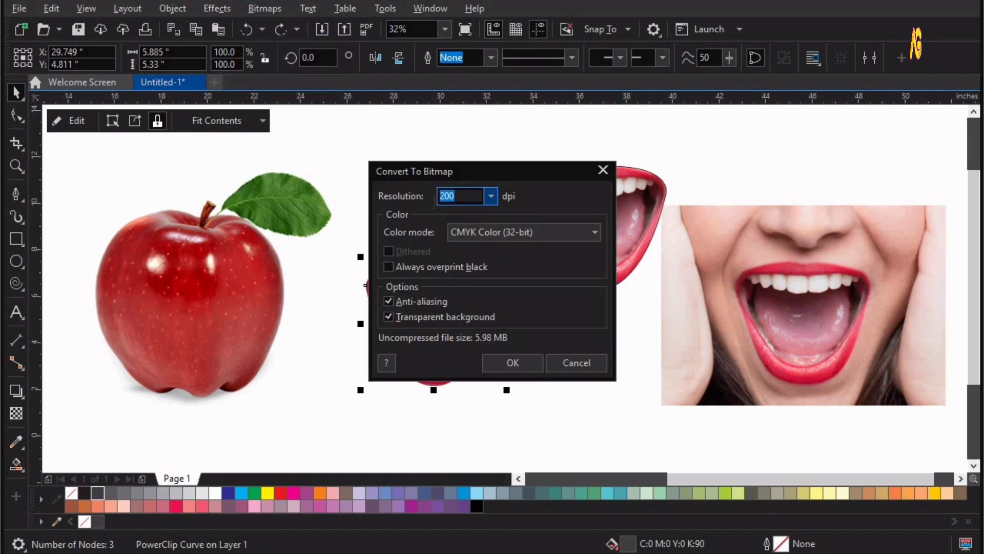
text(5)
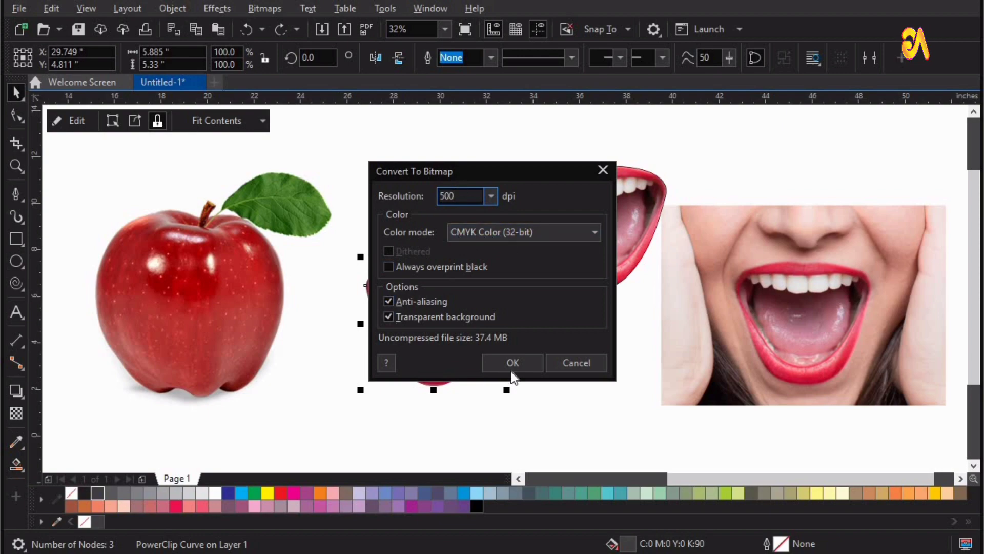
click(499, 363)
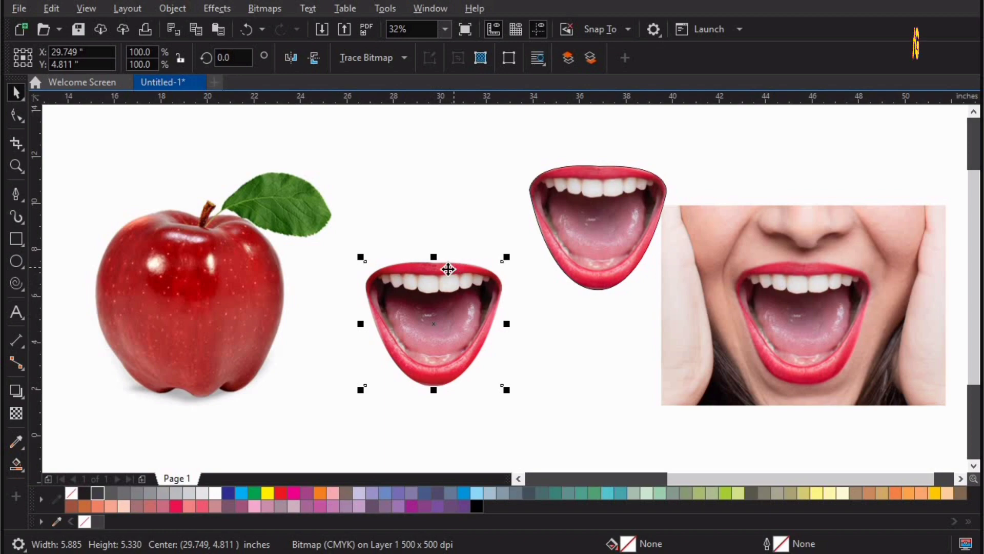
- Move the mouth bitmap onto the front of the apple, just below its highlights
drag(448, 269, 203, 267)
key(z)
drag(345, 205, 21, 422)
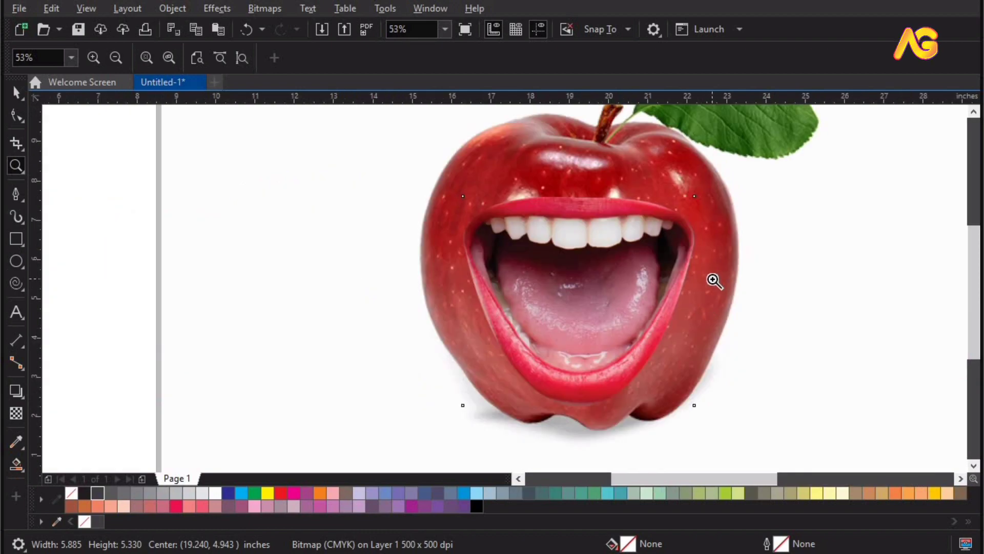
right_click(429, 279)
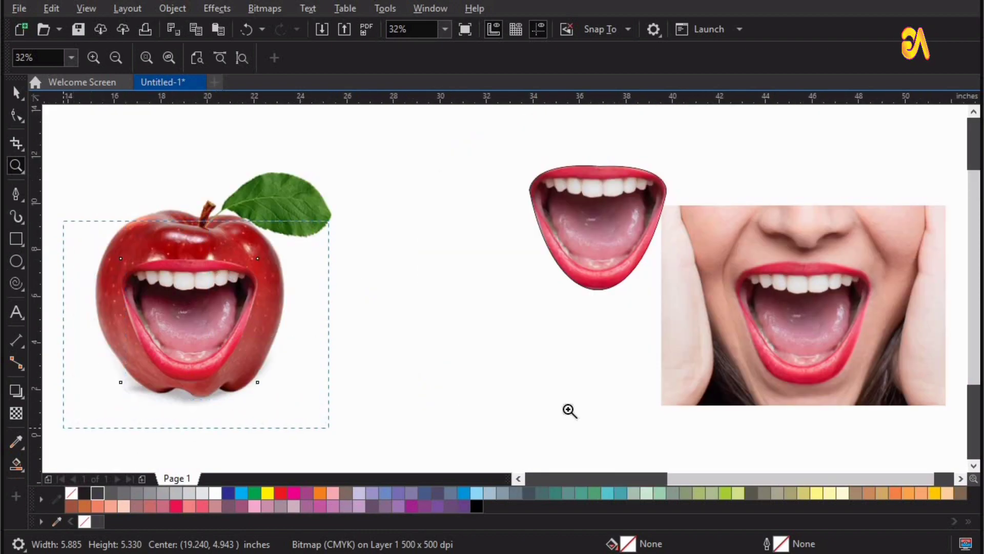
- Scale the mouth bitmap down slightly so it fits within the apple's front
drag(329, 221, 63, 428)
key(space)
click(584, 188)
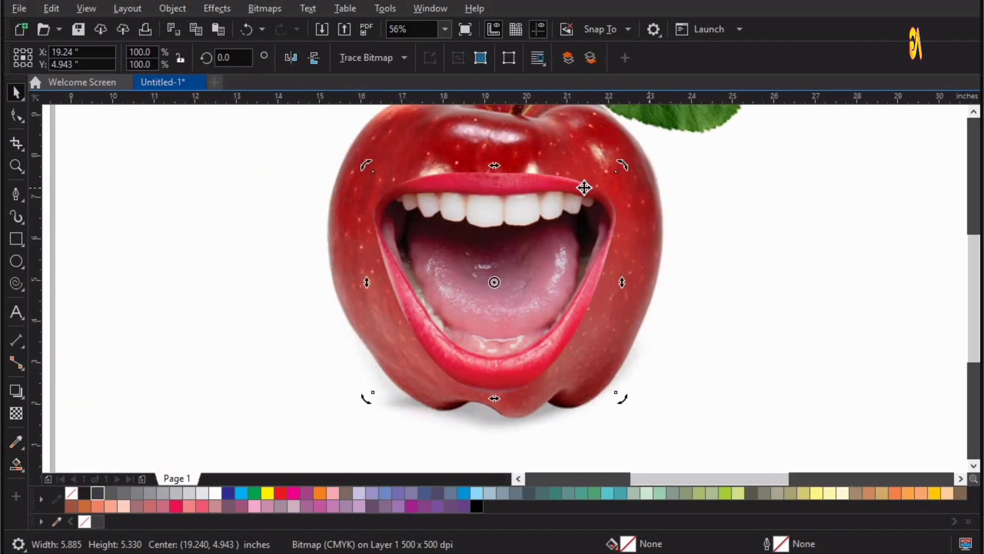
click(622, 179)
drag(622, 173, 620, 185)
key(F3)
- Repeat the same scaling on the spare mouth cutout beside the face photo
click(598, 182)
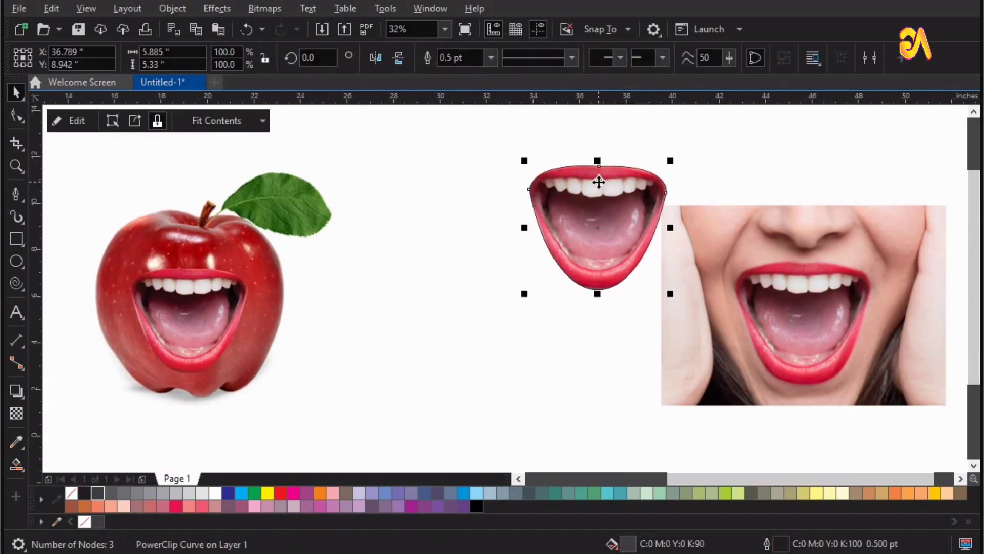
key(ctrl+r)
key(F2)
drag(315, 251, 2, 430)
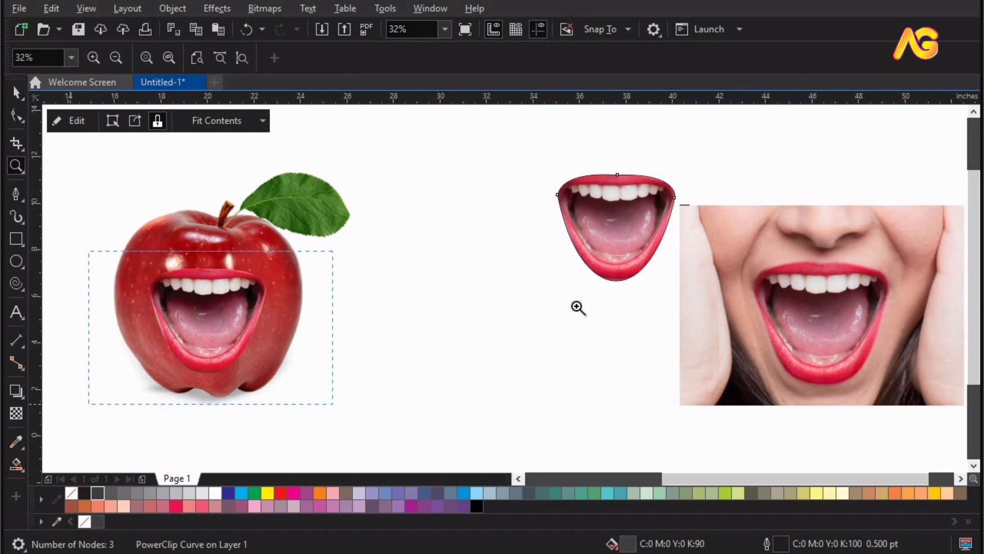
- Align the mouth bitmap with the apple body on their shared vertical centre line
scroll(599, 230, down, 4)
key(F2)
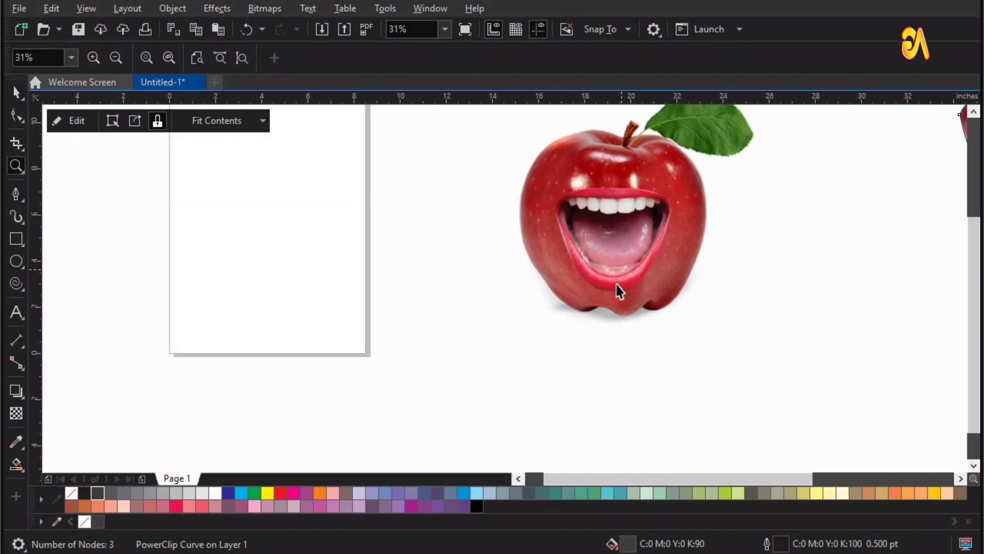
key(space)
click(661, 279)
shift+click(676, 267)
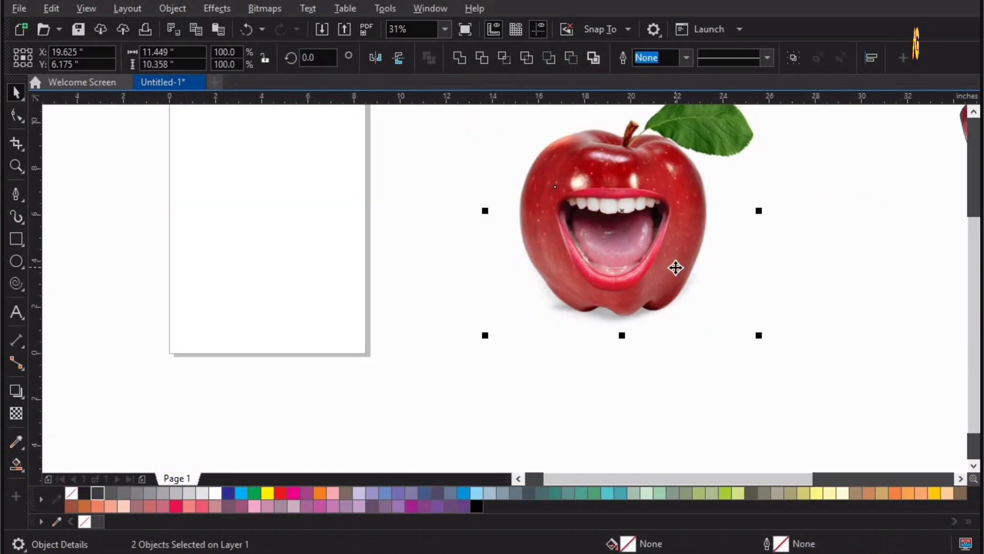
key(c)
- Move the mouth bitmap slightly upward on the apple
key(F2)
mouse_move(453, 328)
mouse_down()
mouse_move(768, 163)
mouse_move(787, 140)
mouse_up()
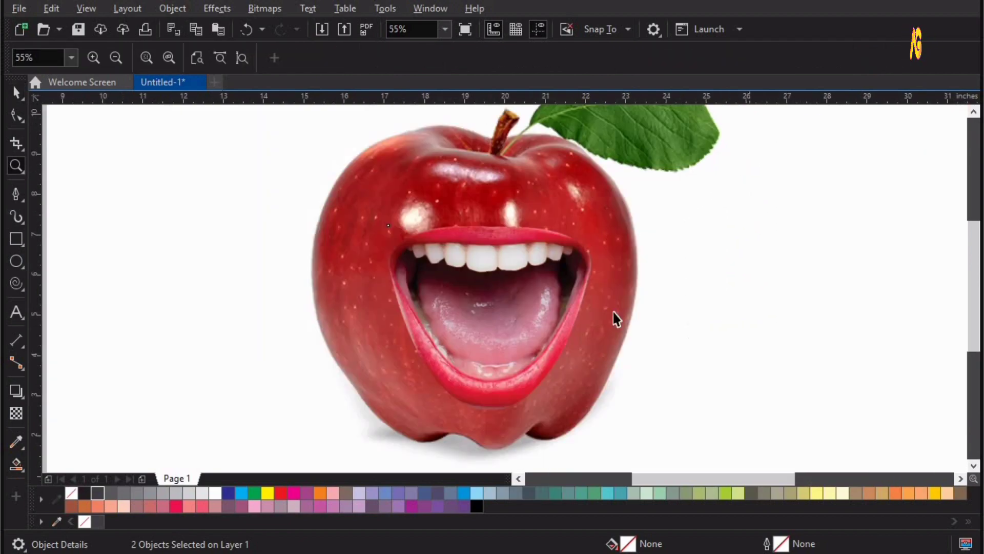
click(498, 249)
drag(497, 250, 497, 246)
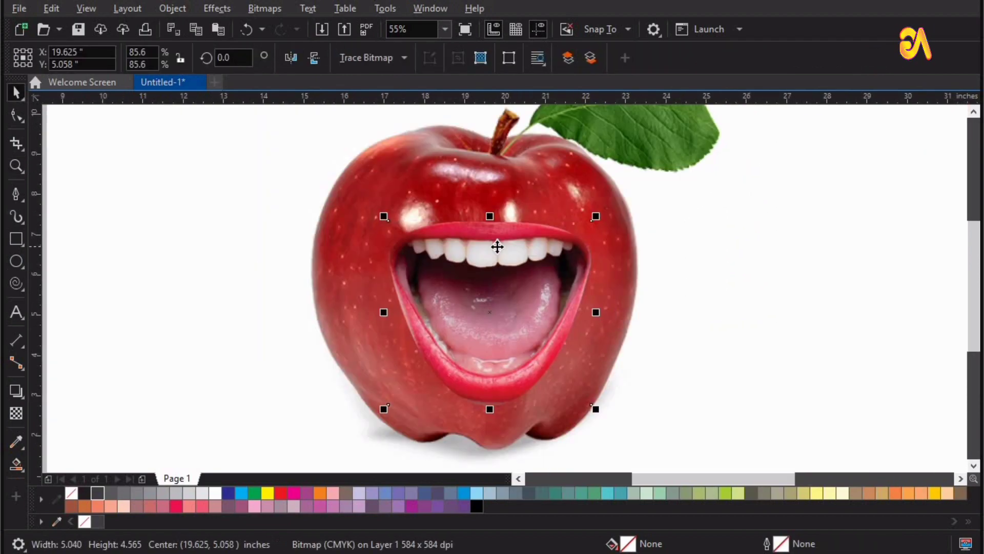
- Apply an elliptical fountain transparency to the mouth on the apple and shift its midpoint slightly outward
key(F2)
drag(325, 186, 673, 467)
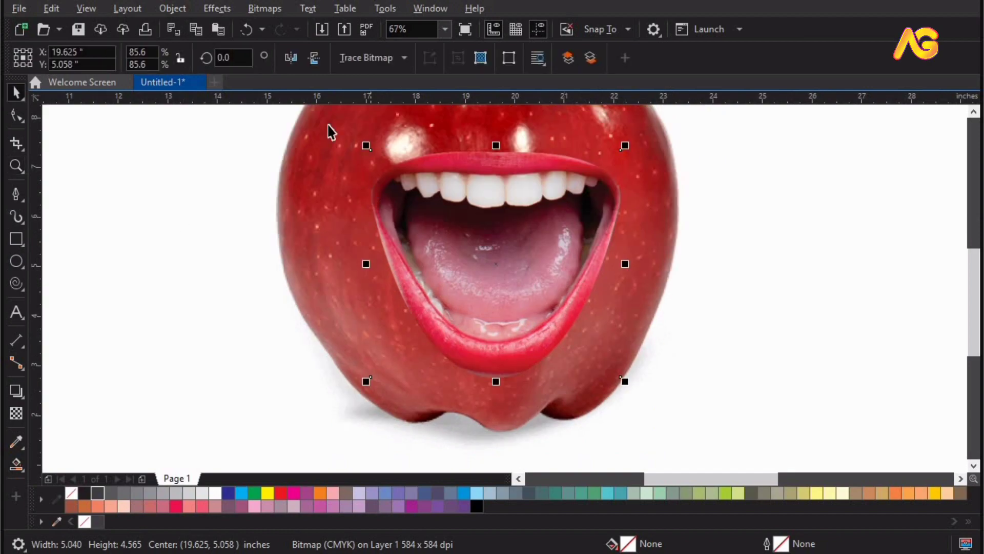
click(16, 413)
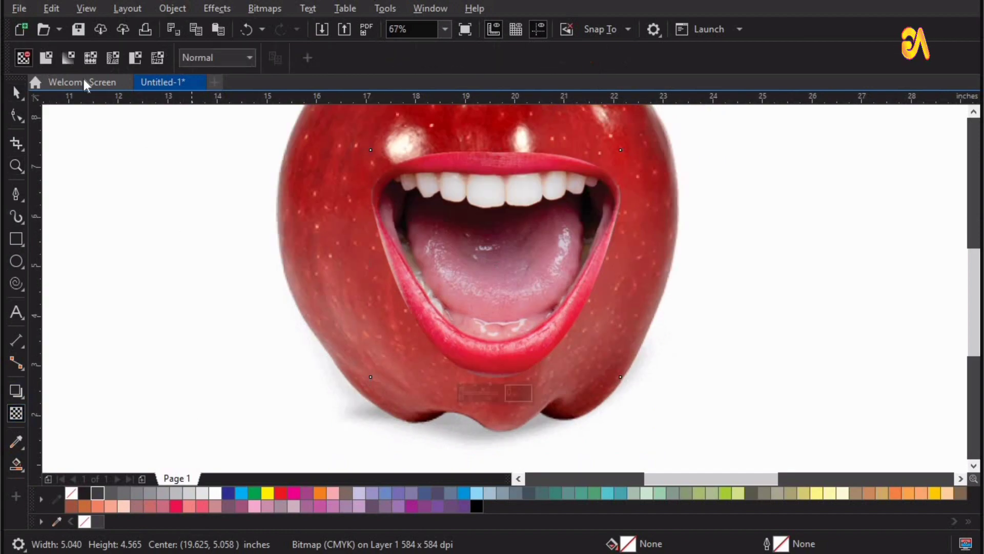
click(67, 57)
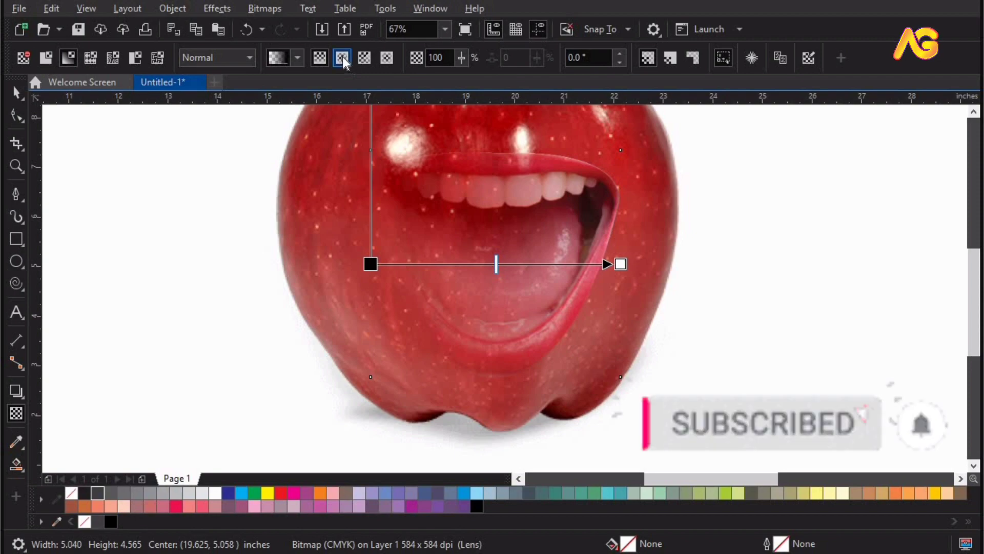
click(341, 57)
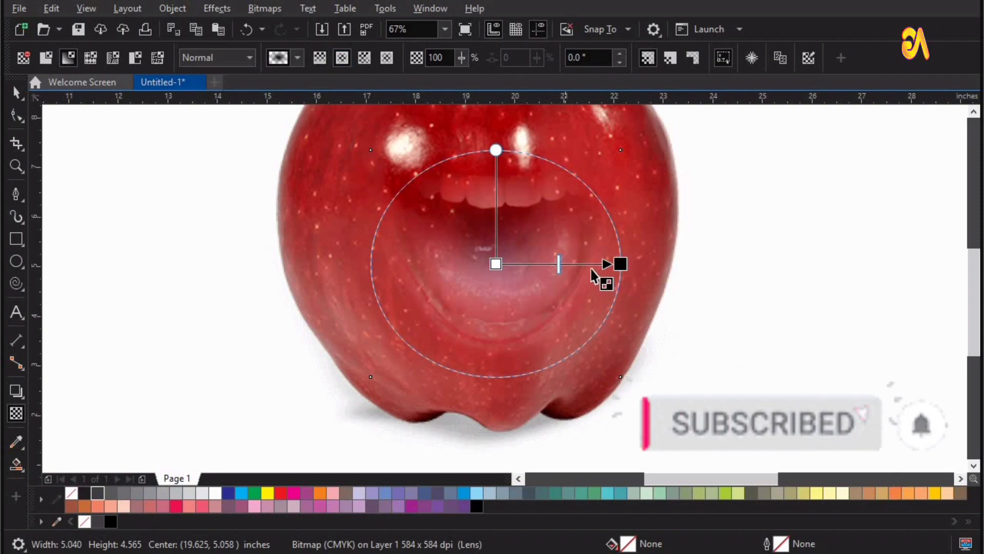
mouse_move(560, 264)
mouse_down()
mouse_move(586, 264)
mouse_move(572, 264)
mouse_up()
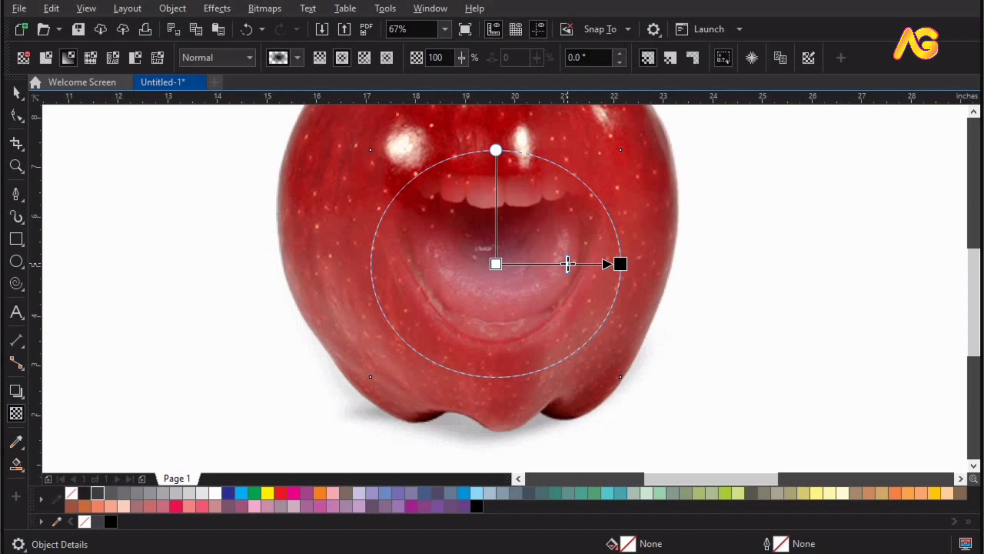
drag(567, 263, 565, 263)
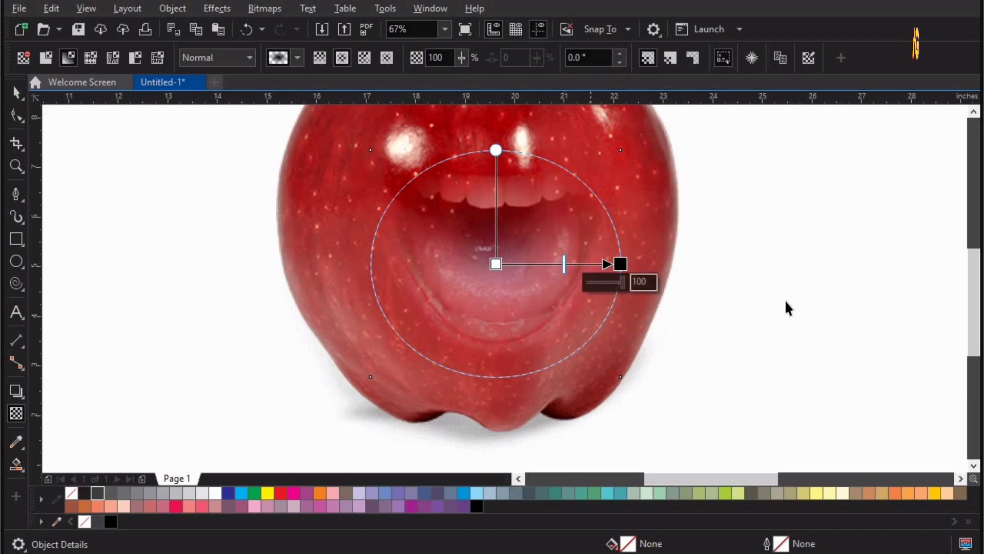
key(space)
click(654, 330)
- Place a duplicate of the outlined spare mouth cutout between the apple and the original cutout
key(F4)
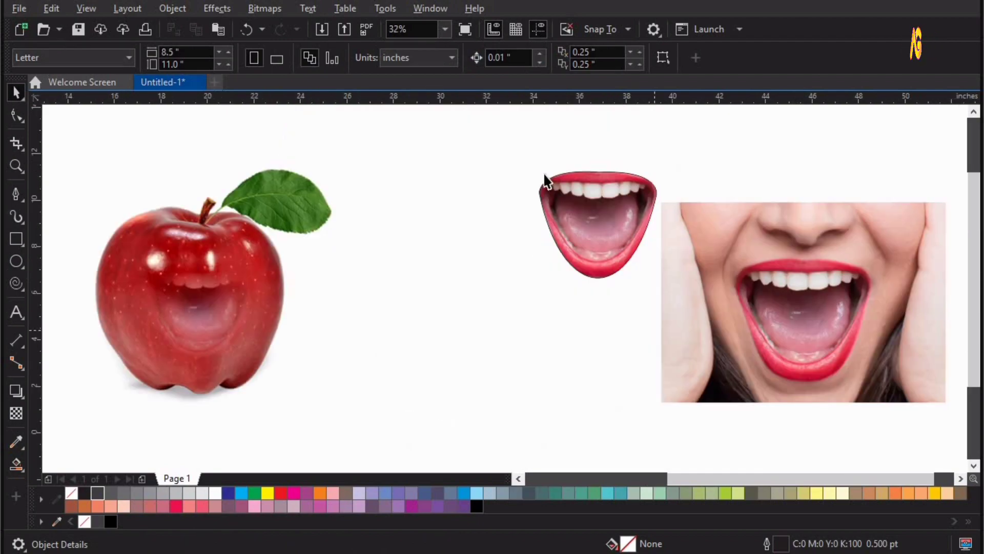
key(z)
drag(501, 146, 740, 314)
key(space)
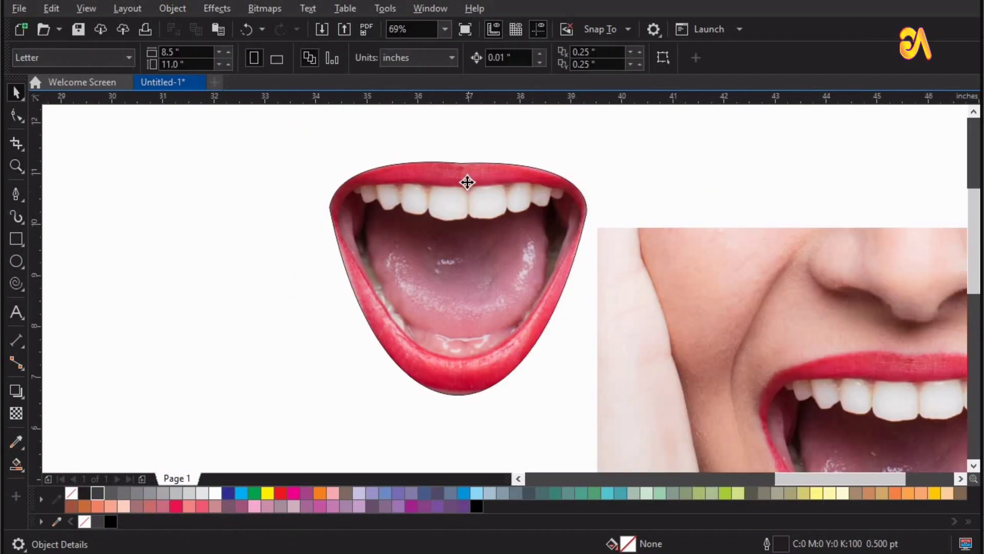
click(467, 181)
scroll(467, 181, down, 2)
drag(467, 181, 270, 162)
- Remove the outline from the original mouth cutout beside the face photo
key(z)
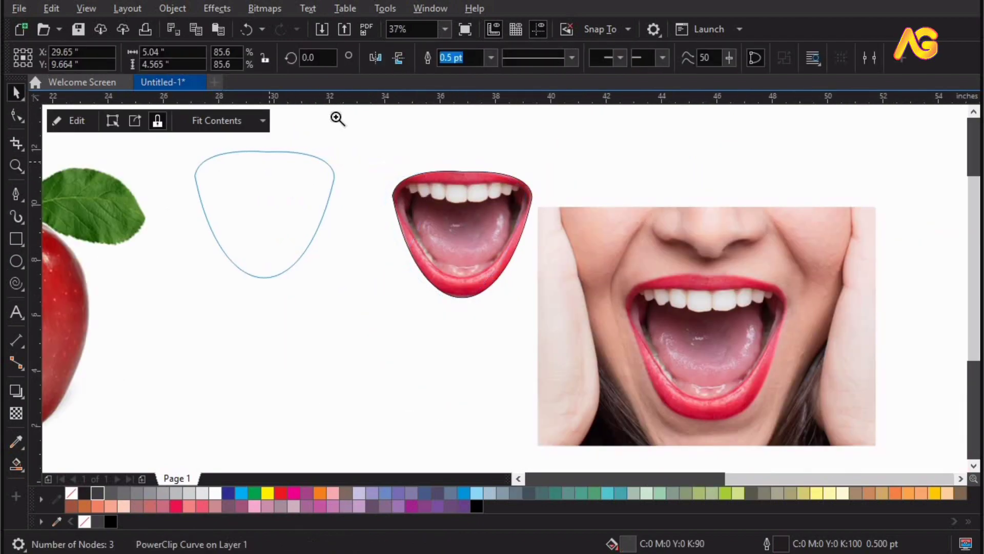
drag(337, 118, 651, 342)
key(space)
key(Tab)
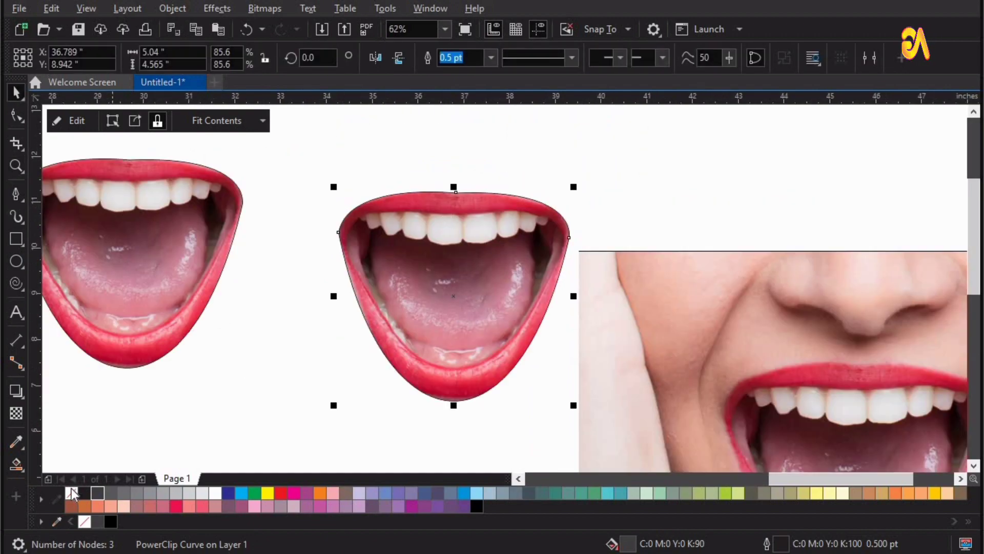
right_click(71, 493)
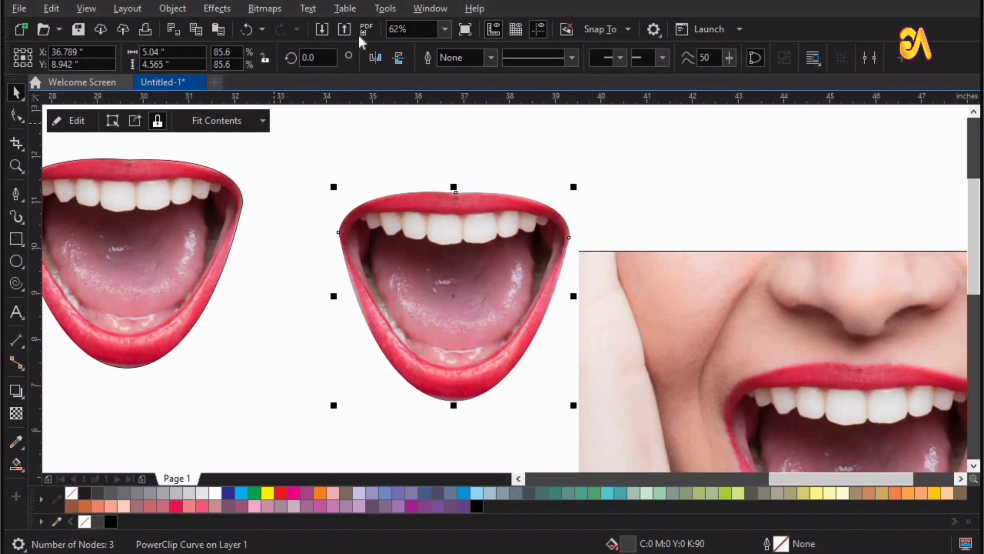
- Convert the outline-free mouth cutout to a 500 dpi CMYK bitmap with anti-aliasing and a transparent background
click(229, 9)
mouse_move(264, 8)
click(287, 29)
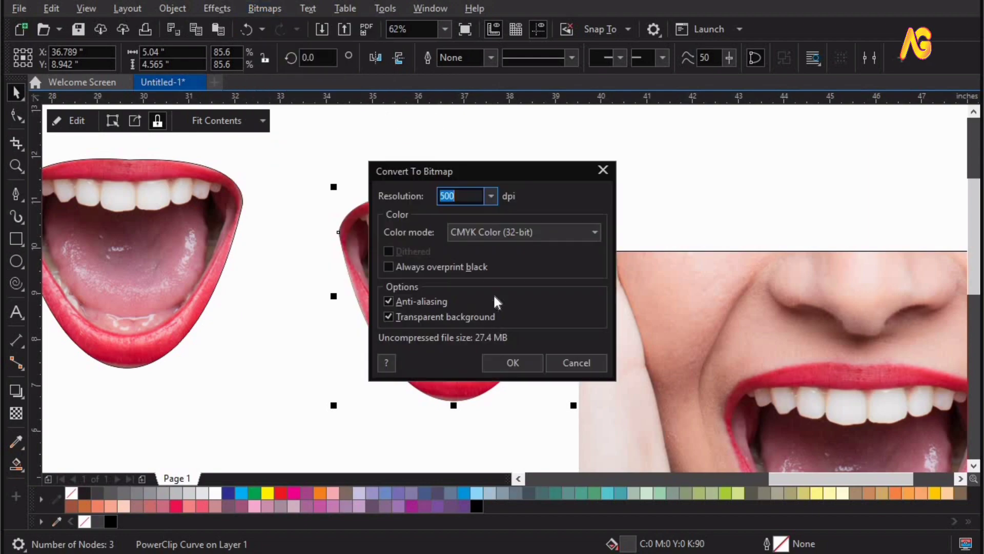
click(502, 362)
- Trace the inner edge of the lips on the mouth bitmap with a closed Pen curve about 4.8 by 3.4 inches
drag(312, 165, 630, 417)
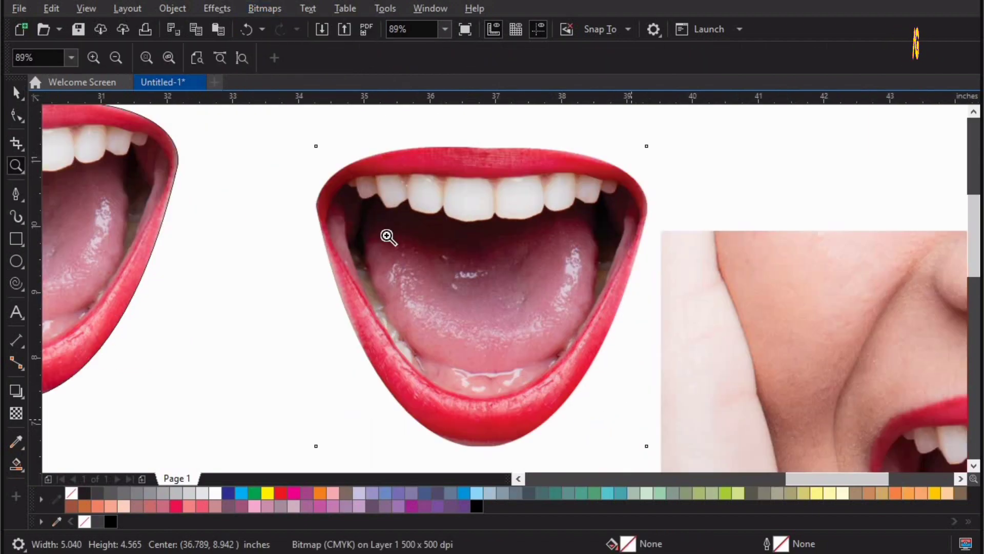
click(16, 195)
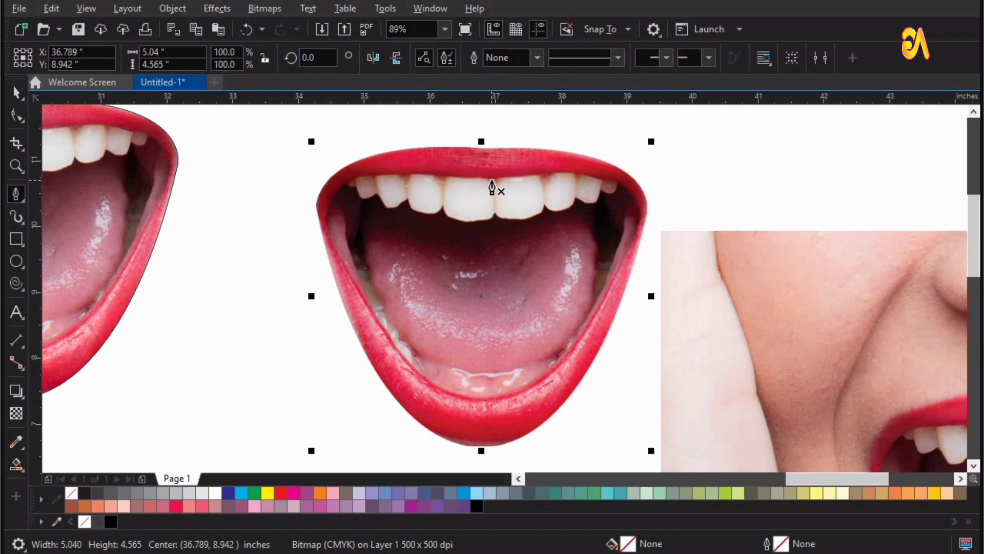
click(491, 180)
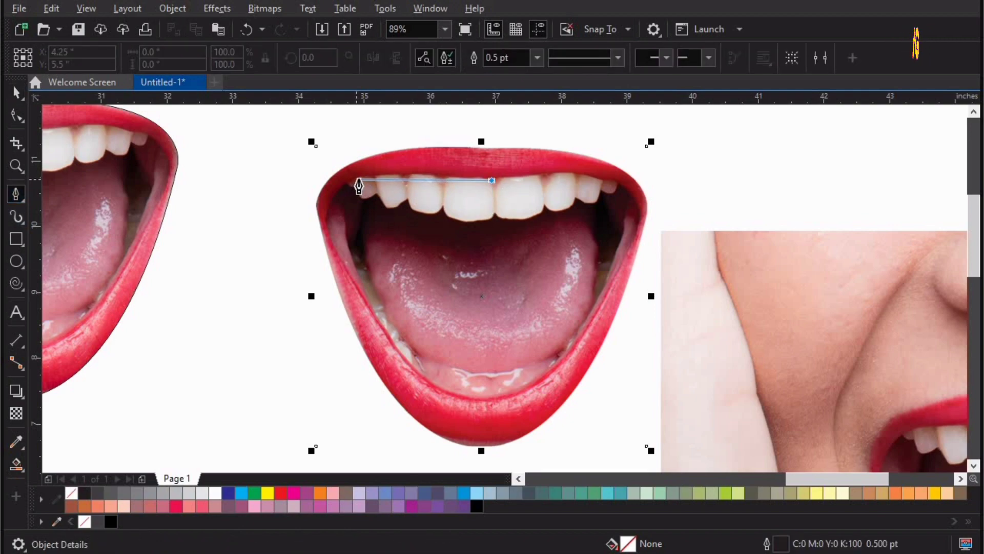
drag(360, 178, 344, 188)
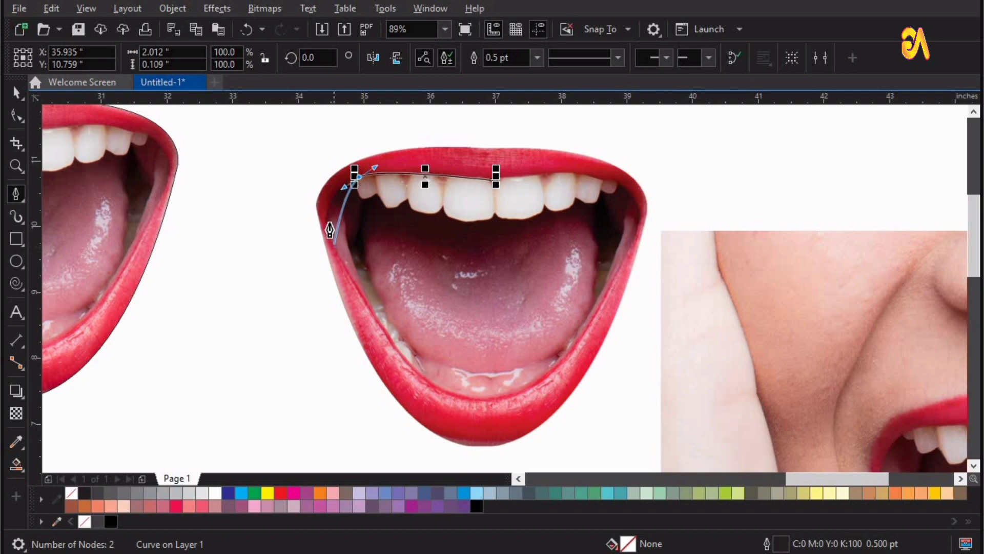
mouse_move(326, 220)
mouse_down()
mouse_move(315, 263)
mouse_move(324, 241)
mouse_up()
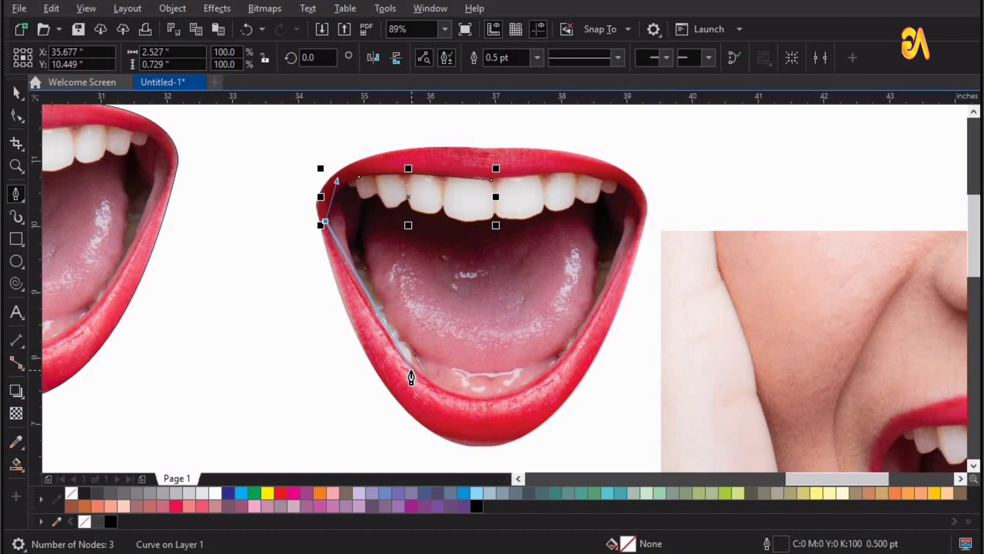
mouse_move(410, 370)
mouse_down()
mouse_move(424, 375)
mouse_move(434, 402)
mouse_move(413, 379)
mouse_up()
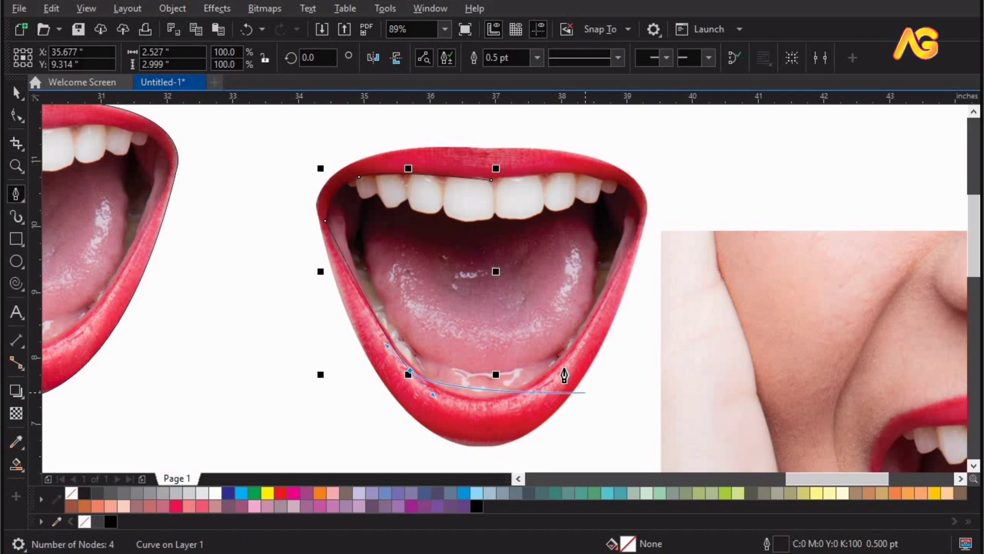
drag(597, 333, 596, 324)
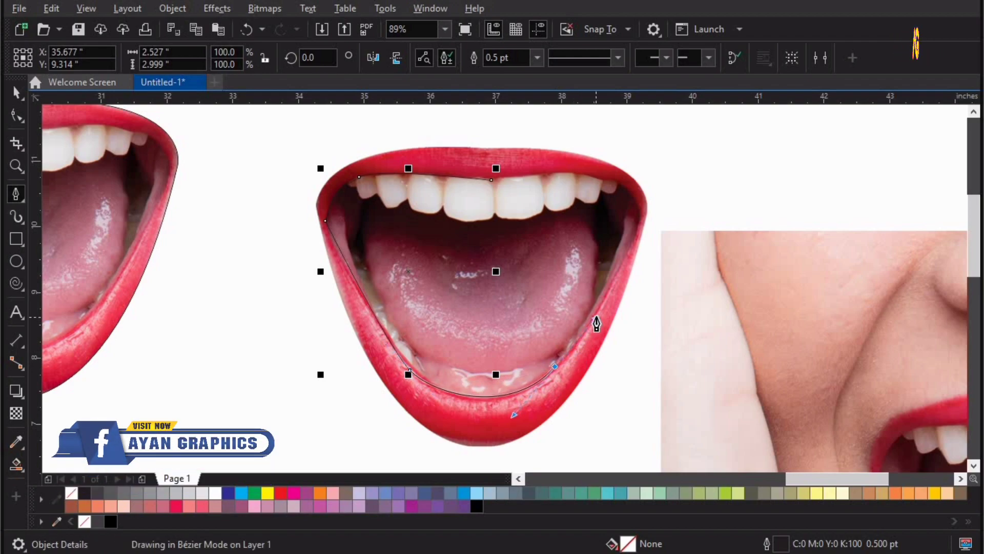
click(556, 368)
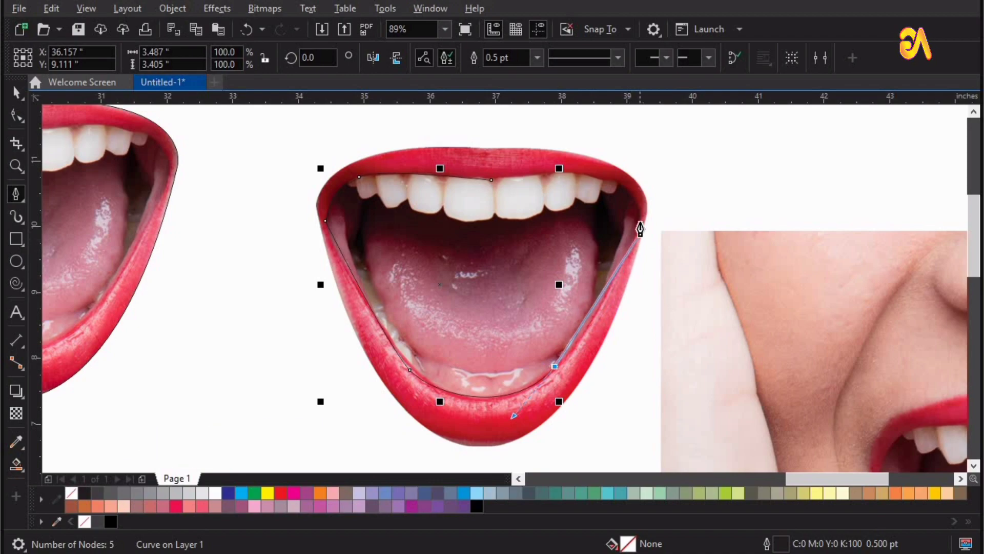
drag(642, 225, 683, 128)
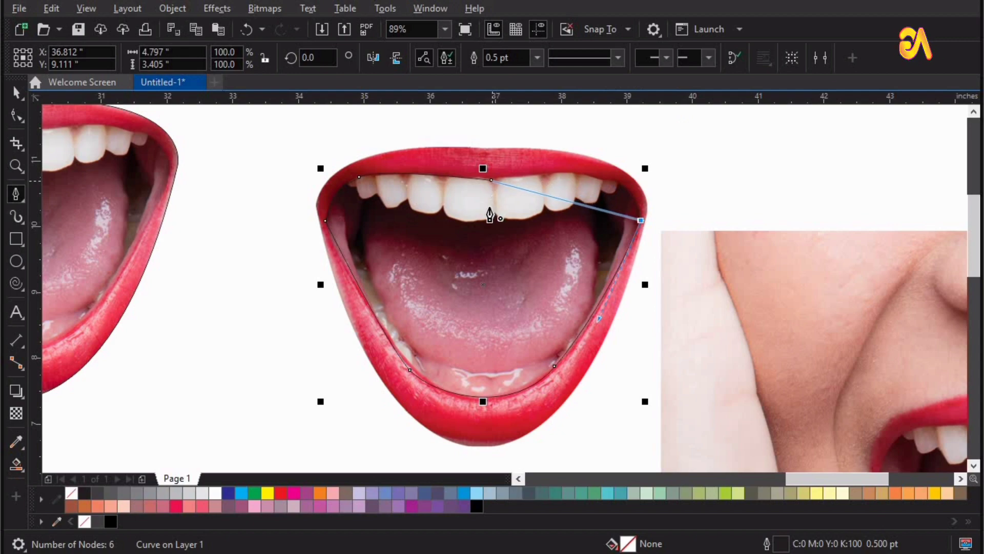
drag(492, 180, 651, 153)
key(space)
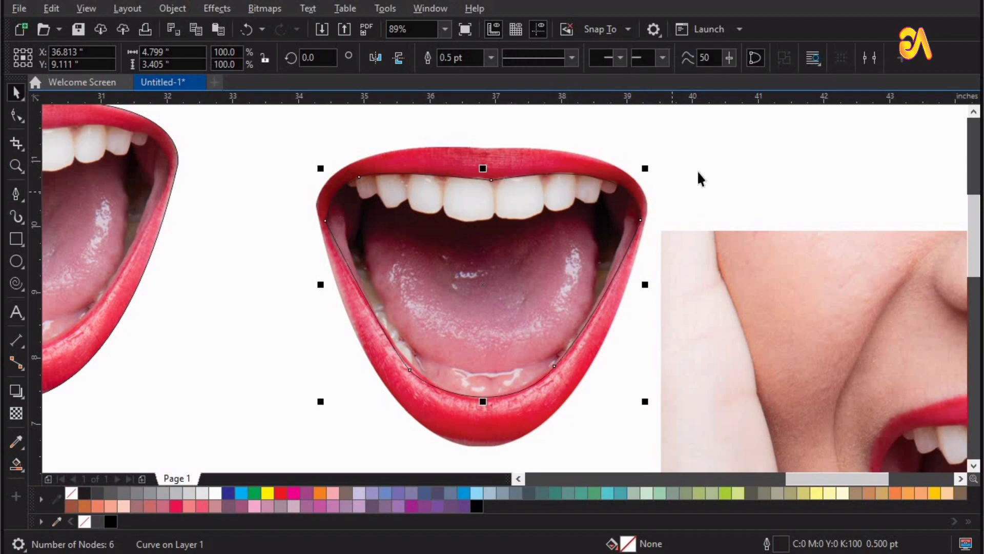
click(702, 179)
- Fill the inner mouth curve with 10% black
click(514, 182)
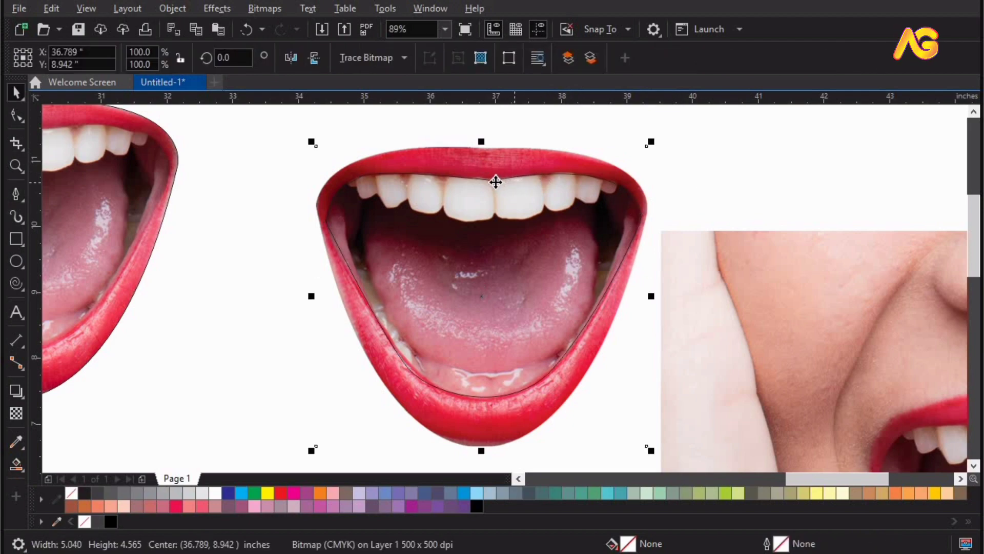
click(496, 181)
click(488, 182)
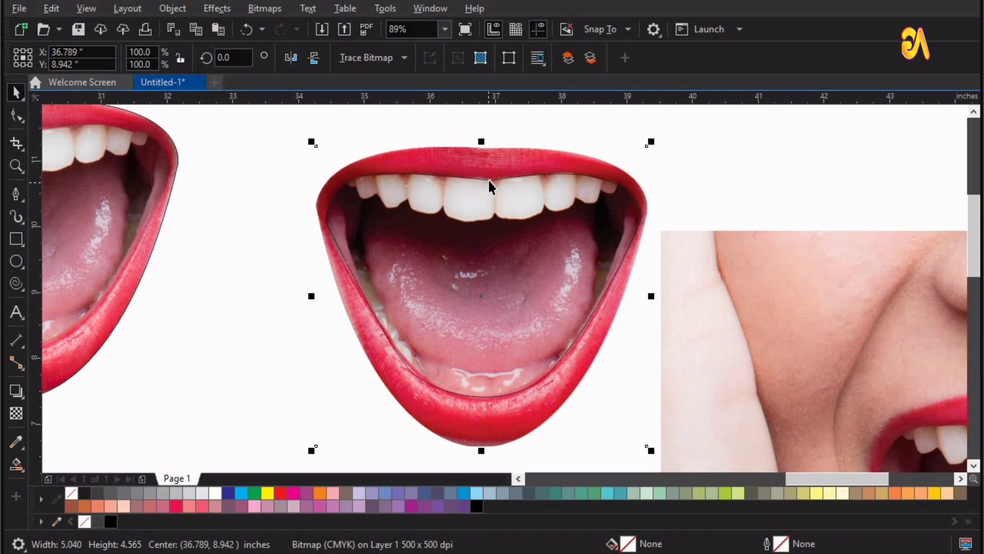
click(488, 179)
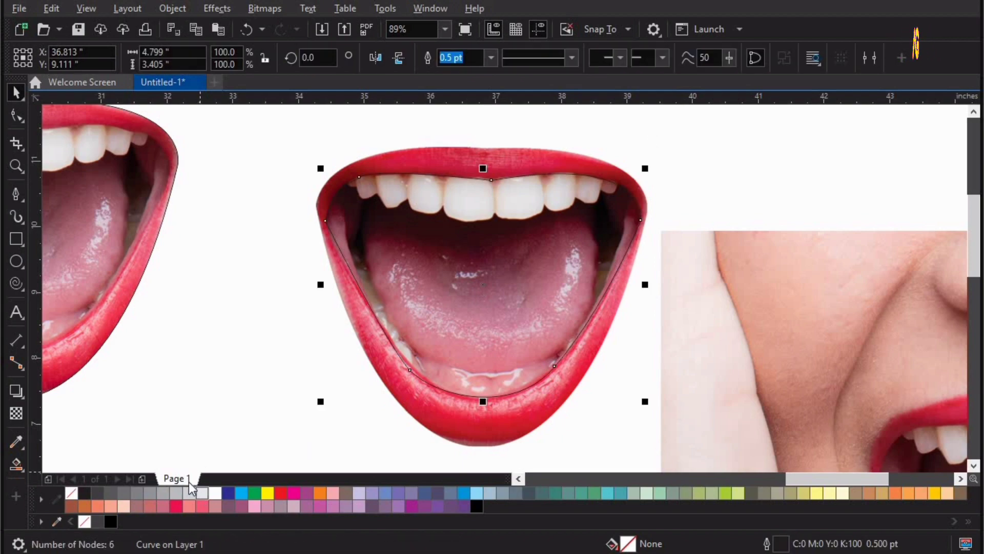
click(202, 493)
- PowerClip the mouth bitmap inside the filled inner mouth curve so only the teeth and tongue area remains
click(495, 419)
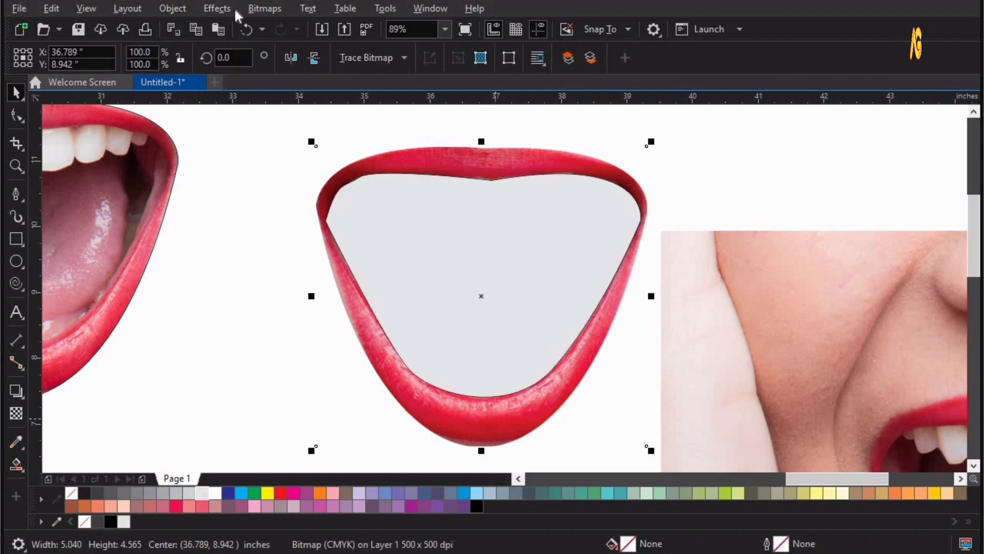
click(216, 9)
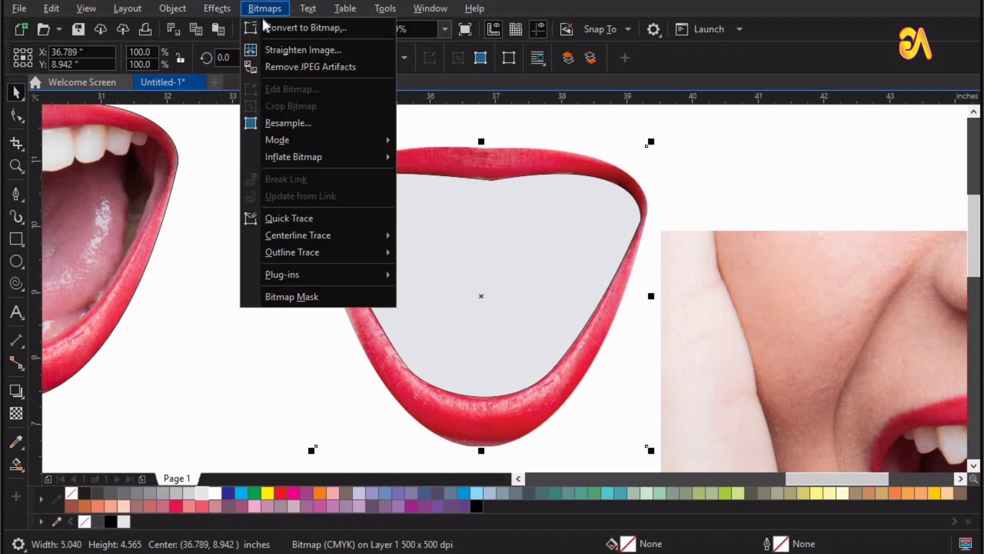
mouse_move(180, 7)
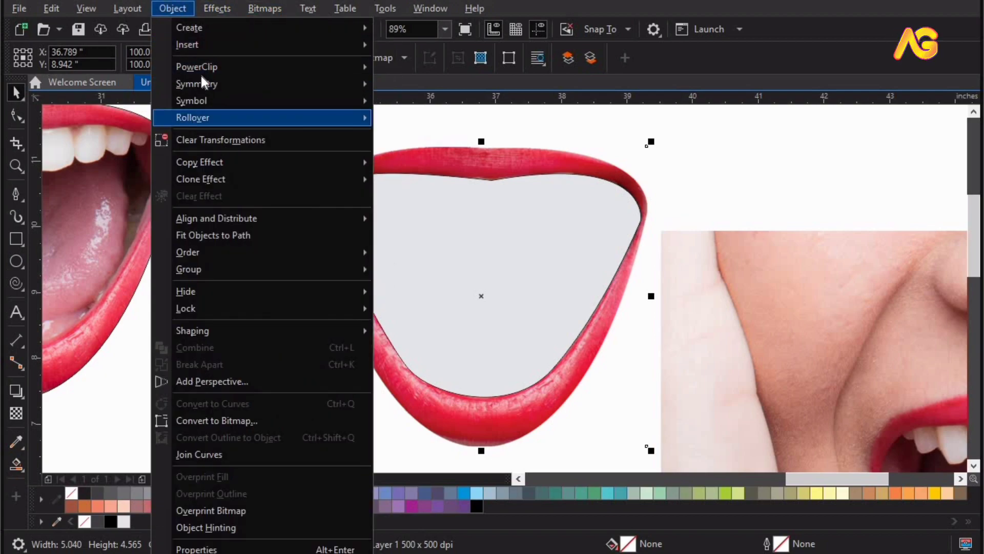
mouse_move(197, 69)
click(431, 63)
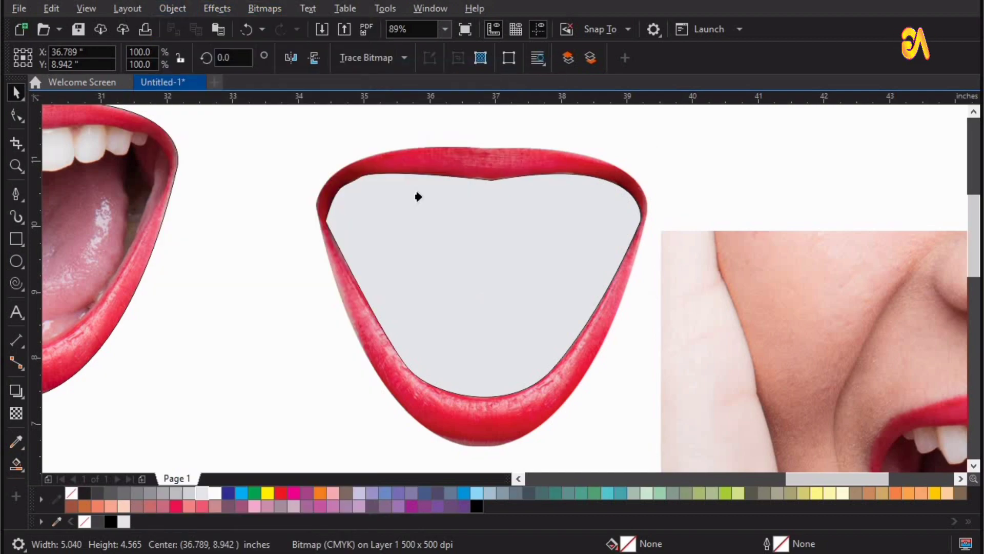
click(421, 197)
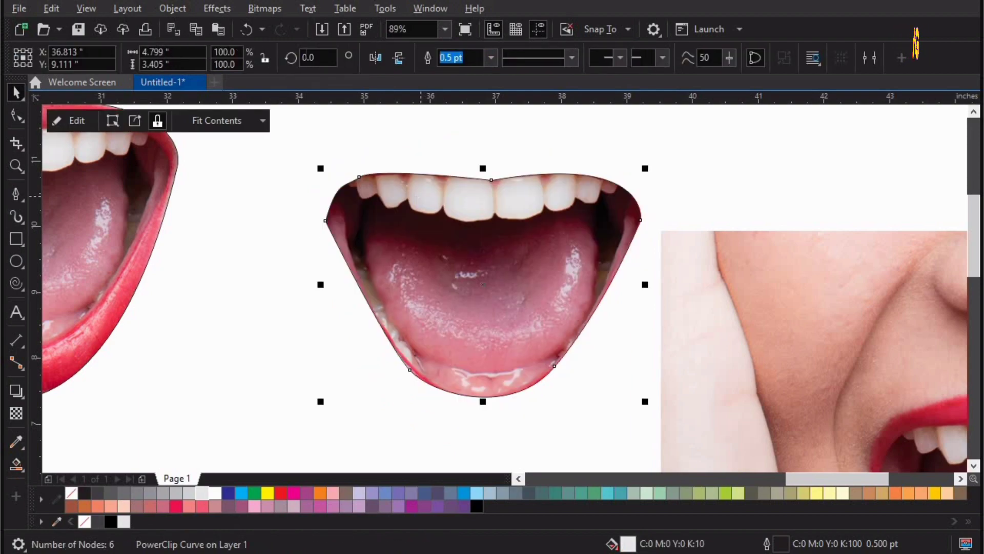
- Convert the PowerClipped inner mouth cutout to a 500 dpi CMYK bitmap
key(F4)
click(265, 8)
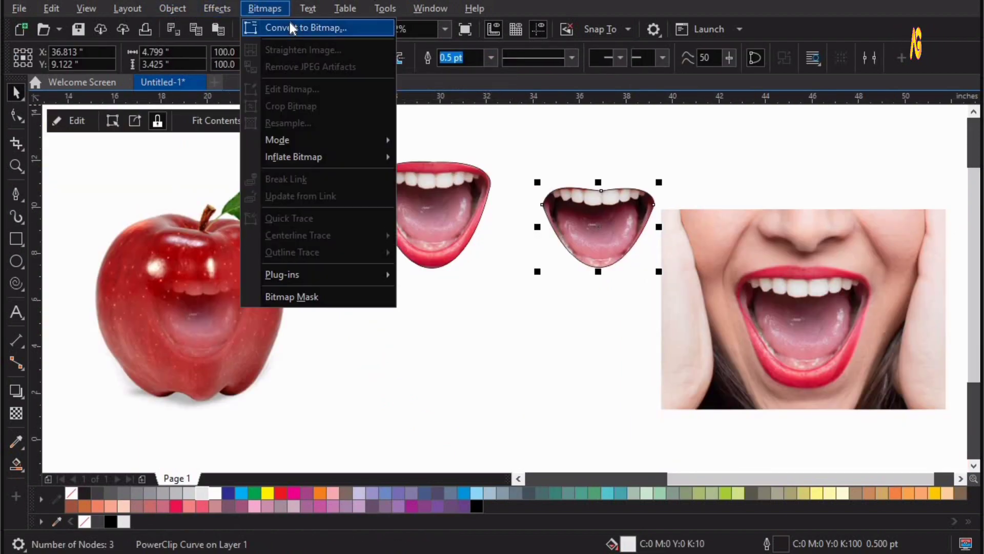
click(292, 28)
click(507, 363)
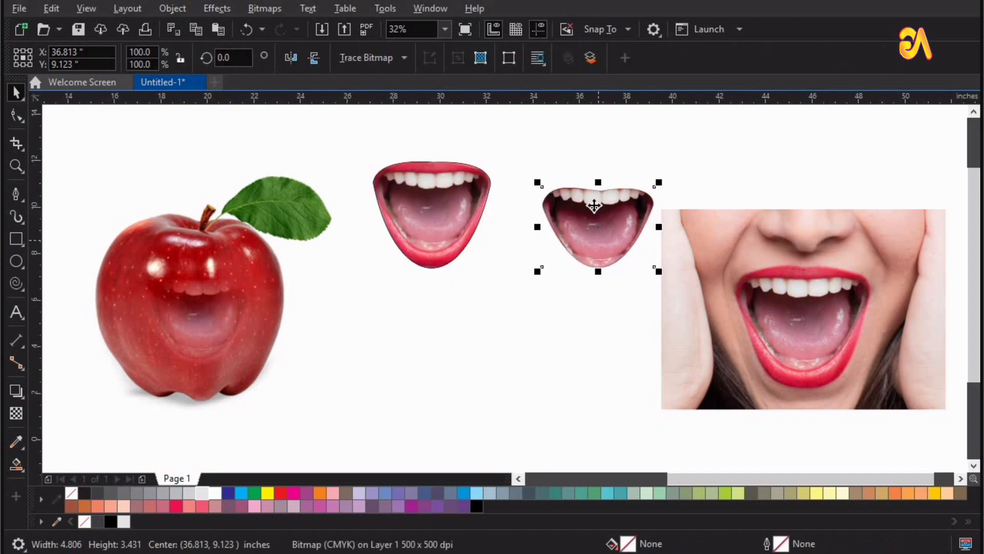
- Place the inner mouth bitmap over the faded mouth on the apple and center the two along a common vertical axis
key(F2)
drag(594, 204, 20, 439)
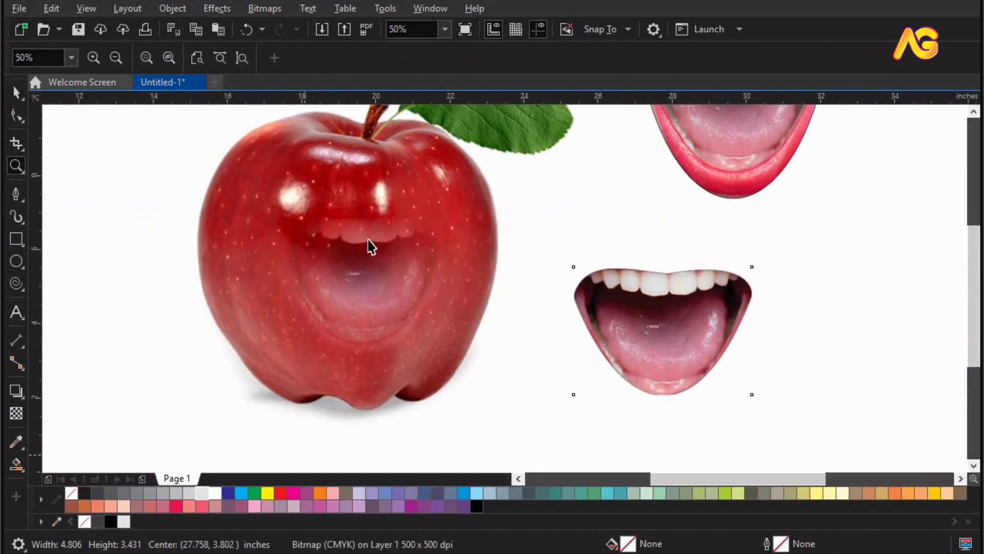
shift+click(368, 236)
key(c)
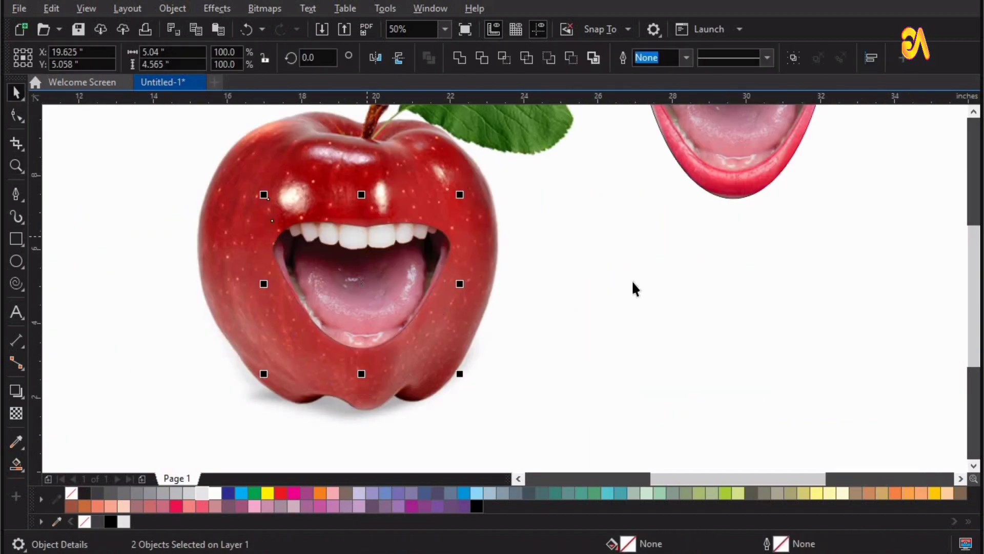
key(Escape)
drag(207, 167, 638, 424)
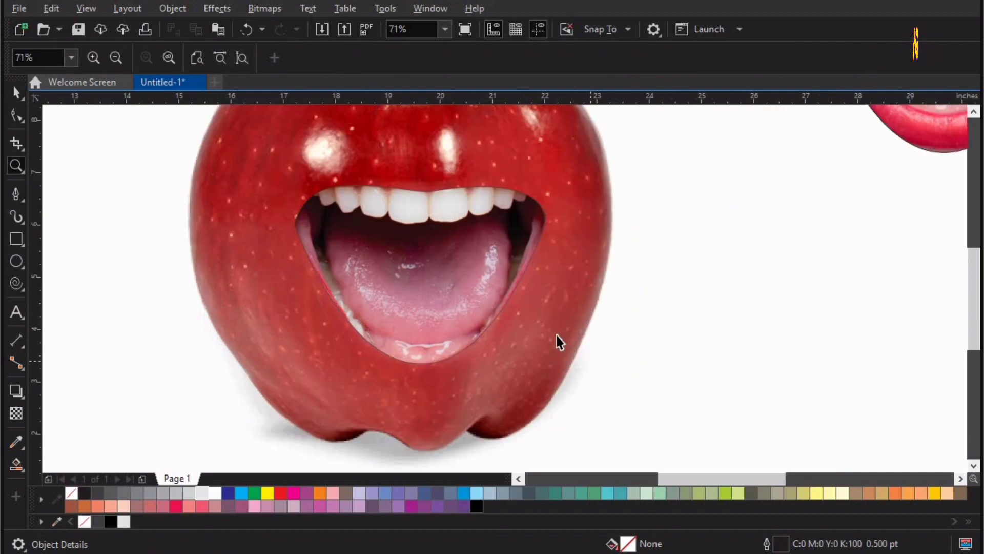
click(428, 196)
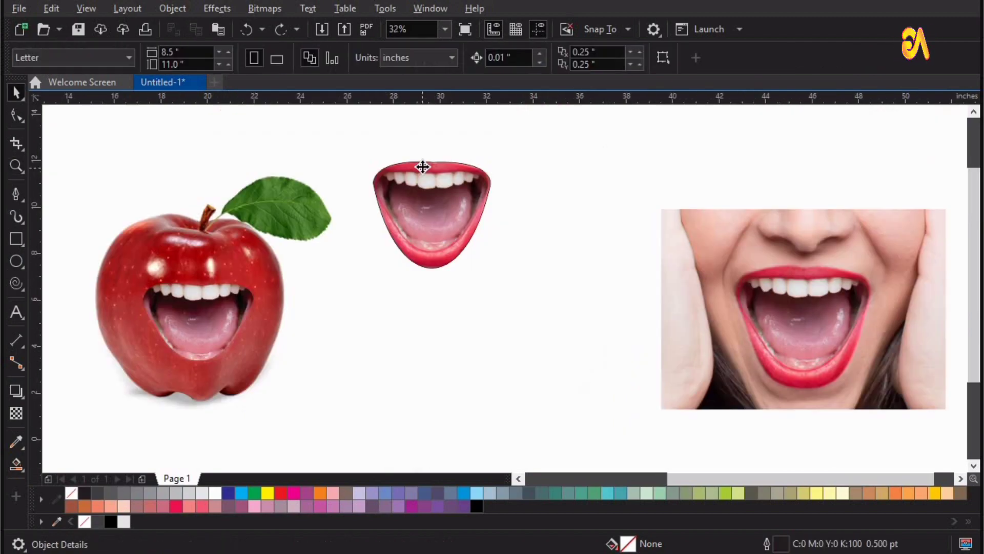
- Delete the leftover outlined mouth PowerClip and the woman's face photo beside the apple
click(423, 167)
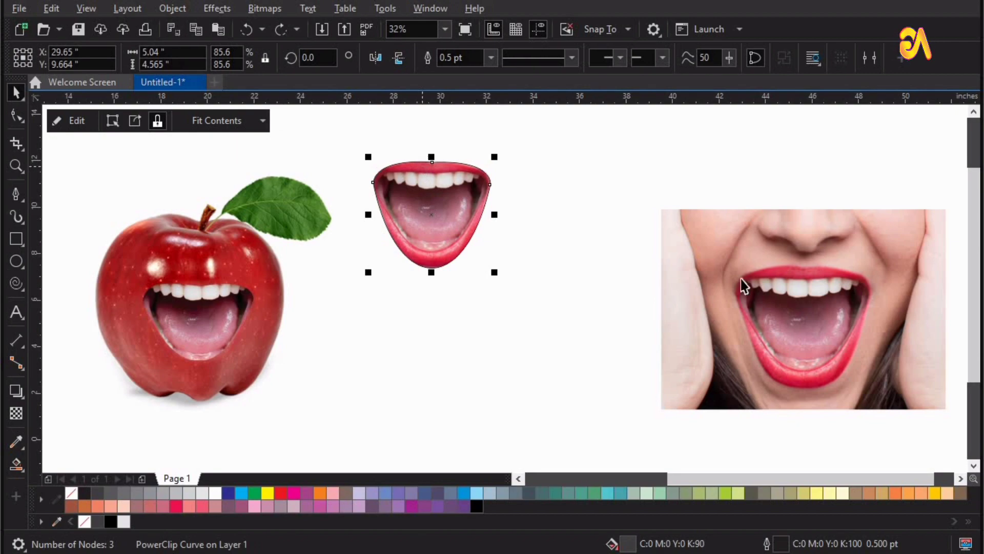
key(Delete)
click(753, 275)
key(Delete)
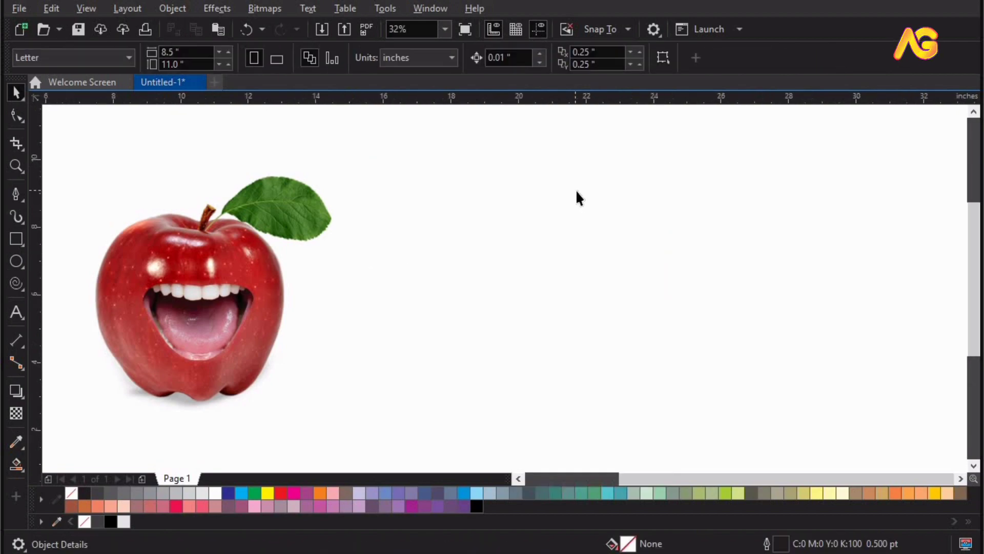
key(F4)
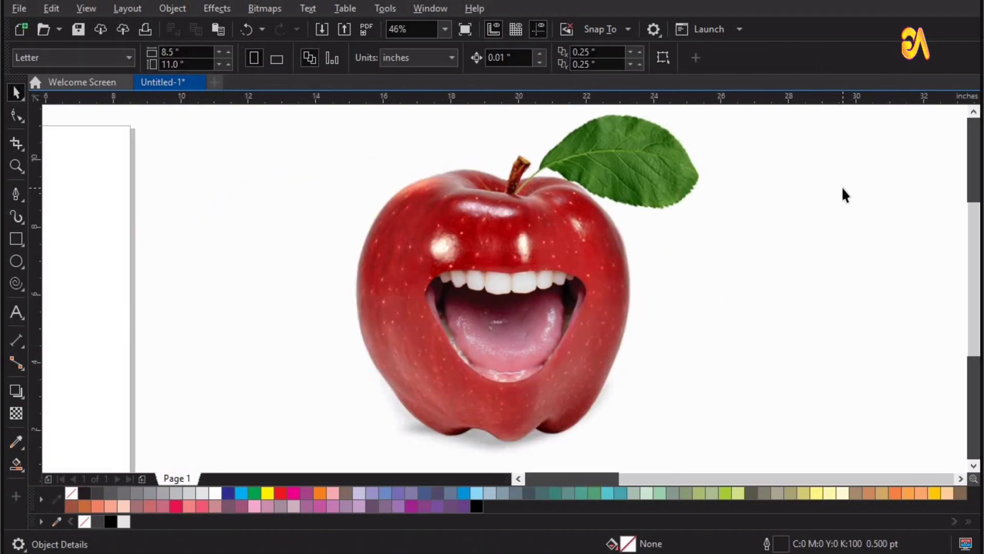